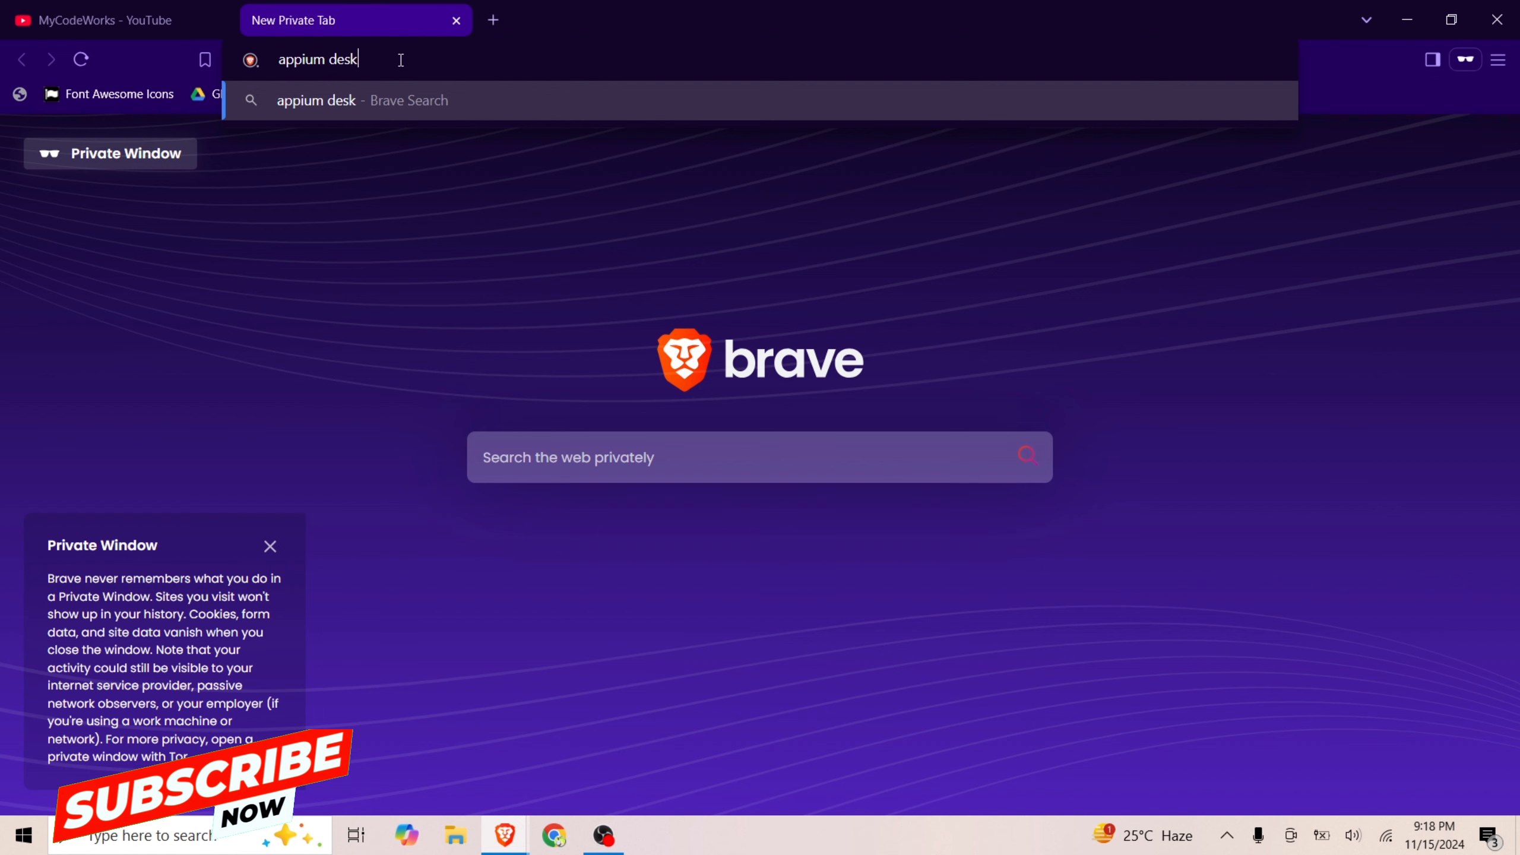
Search the web for "appium desktop" and open the appium/appium-desktop GitHub repository
{"action": "type", "text": "top"}
{"action": "key", "text": "Return"}
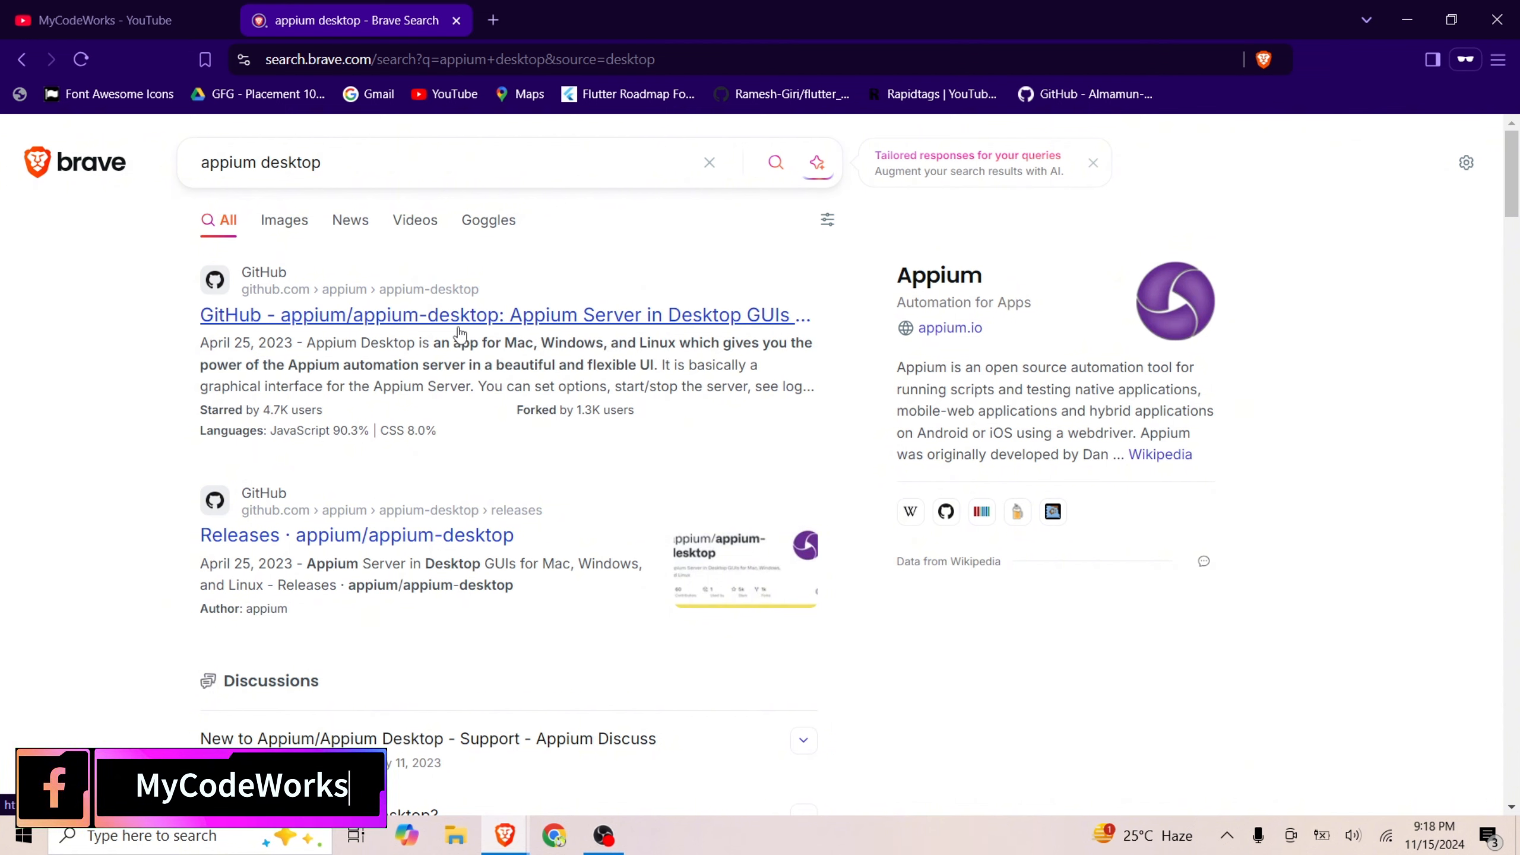
{"action": "left_click", "coordinate": [459, 332]}
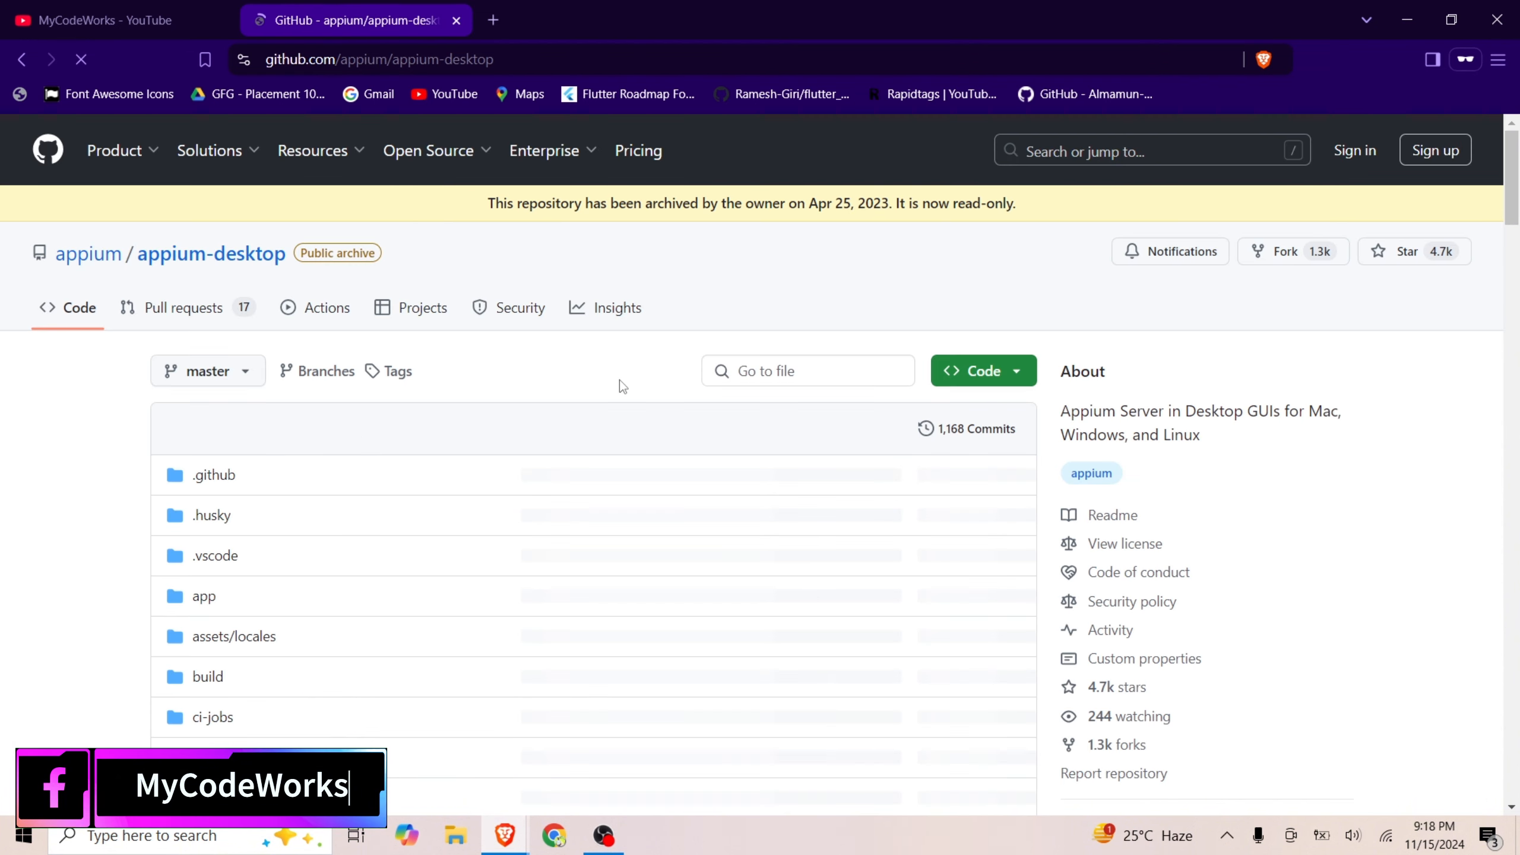
Look through the repository's file list and README as far as the Download Appium Desktop section
{"action": "scroll", "coordinate": [332, 687], "scroll_direction": "down", "scroll_amount": 2}
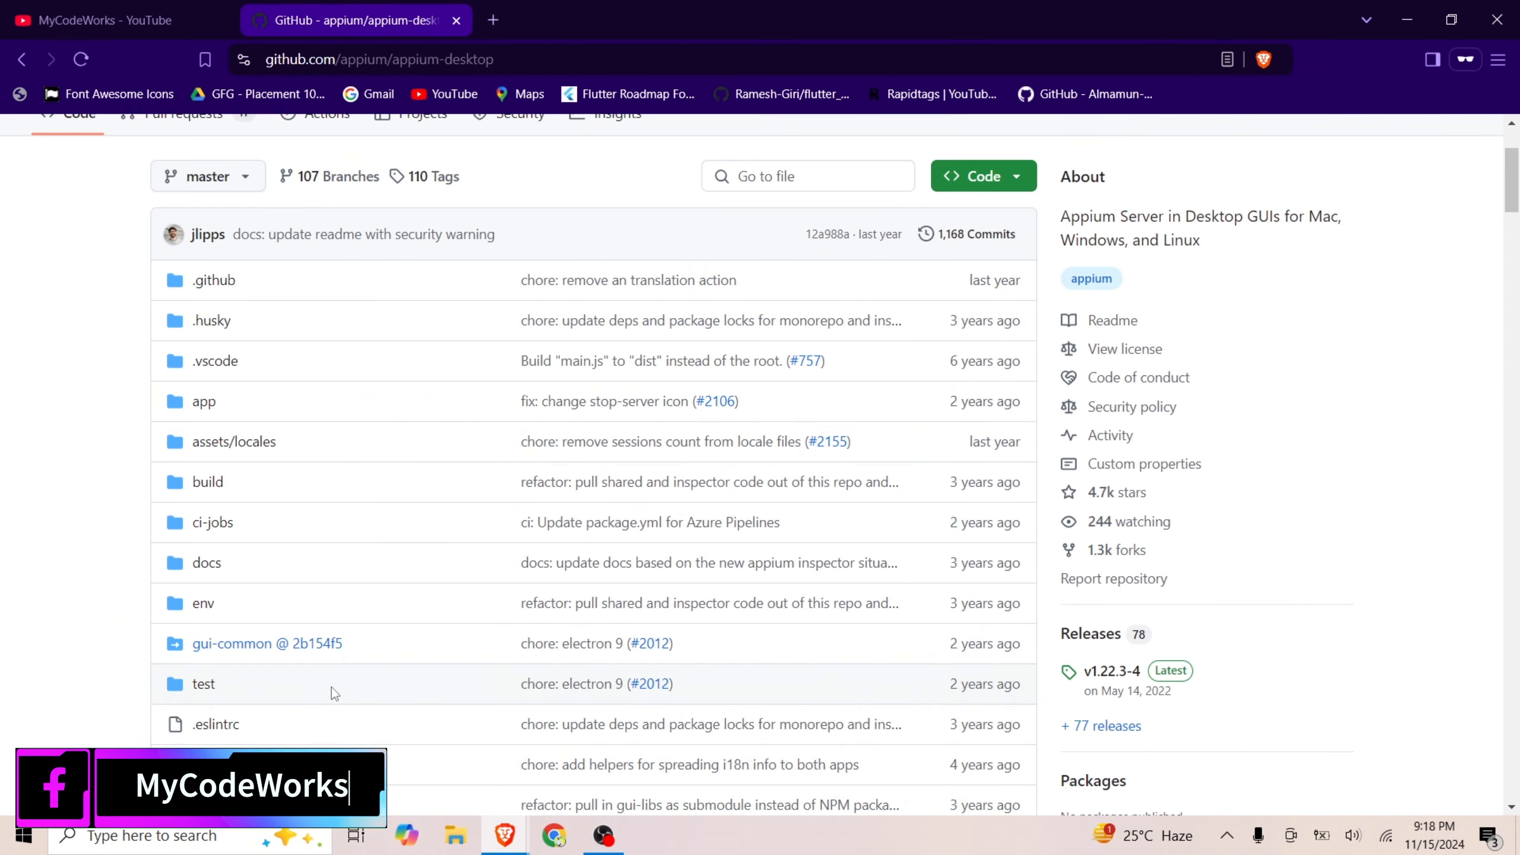
{"action": "scroll", "coordinate": [332, 687], "scroll_direction": "up", "scroll_amount": 2}
{"action": "scroll", "coordinate": [479, 497], "scroll_direction": "down", "scroll_amount": 1}
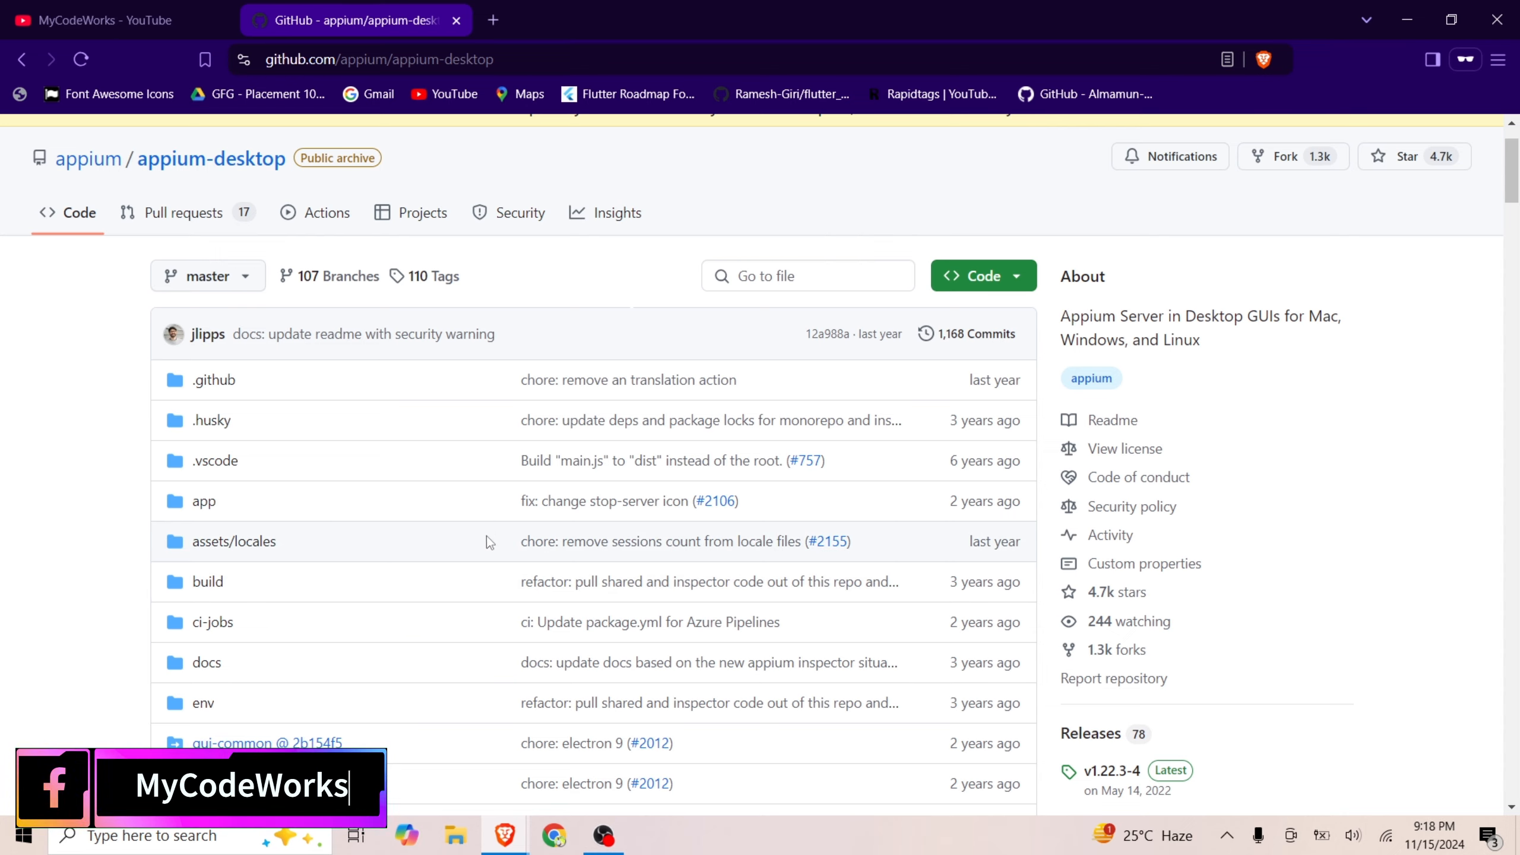
{"action": "scroll", "coordinate": [488, 548], "scroll_direction": "down", "scroll_amount": 1}
{"action": "scroll", "coordinate": [543, 515], "scroll_direction": "down", "scroll_amount": 5}
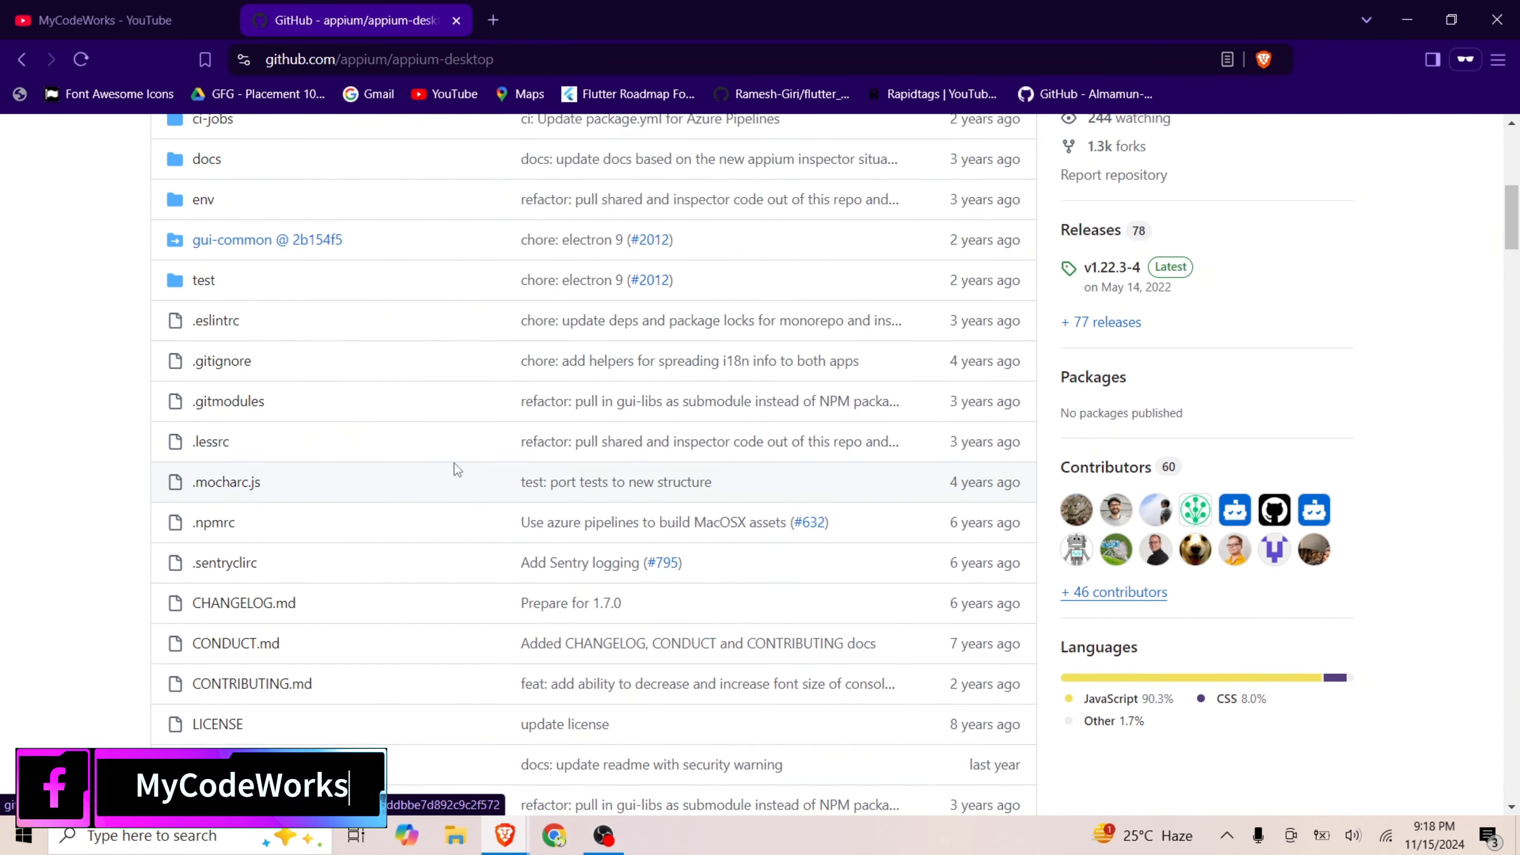
{"action": "scroll", "coordinate": [499, 349], "scroll_direction": "down", "scroll_amount": 1}
{"action": "scroll", "coordinate": [499, 349], "scroll_direction": "down", "scroll_amount": 8}
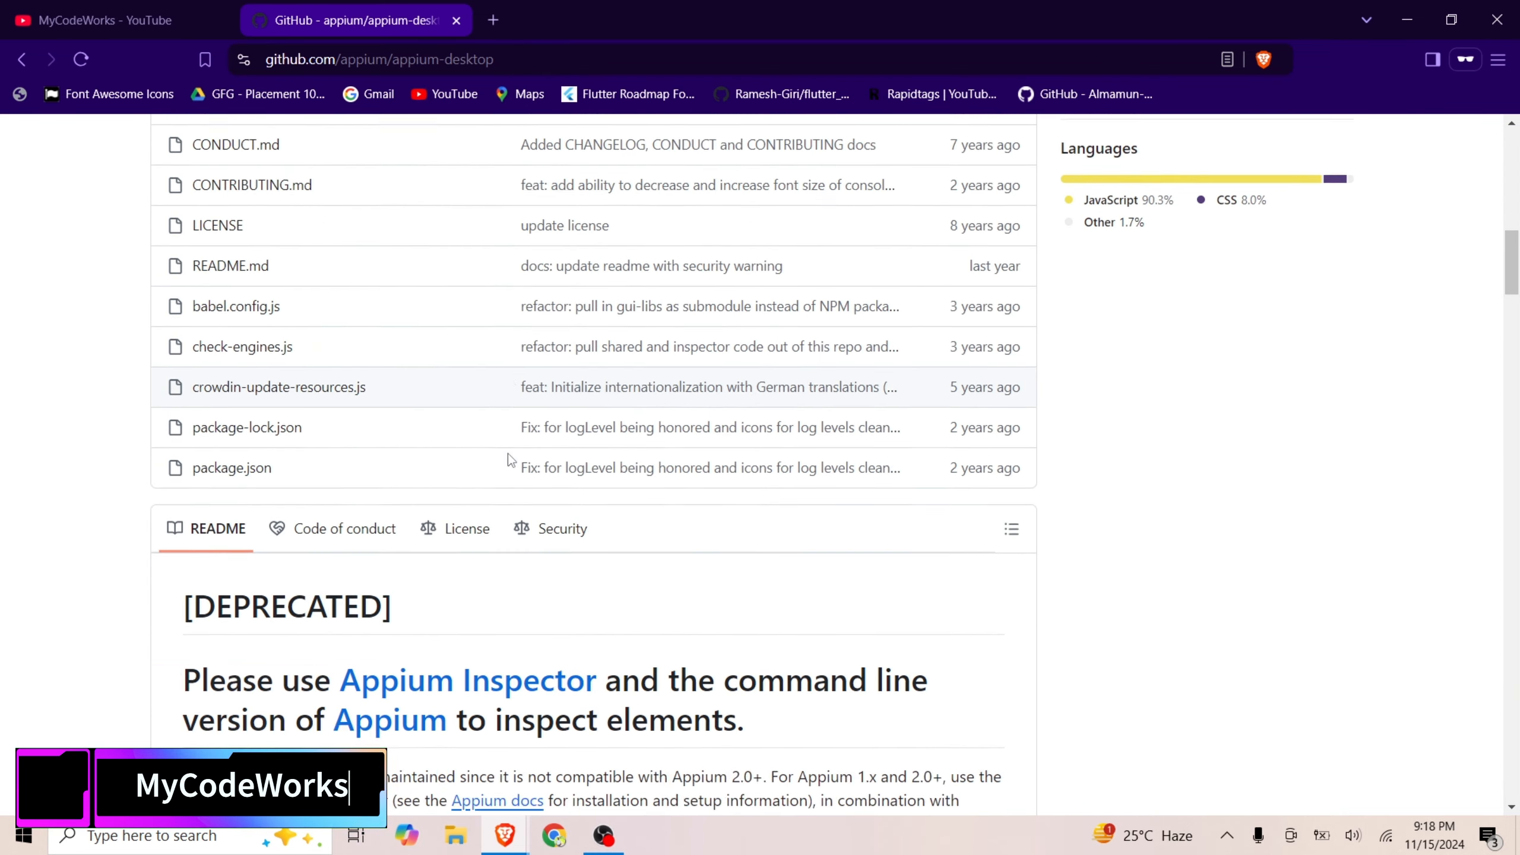
{"action": "scroll", "coordinate": [658, 617], "scroll_direction": "down", "scroll_amount": 5}
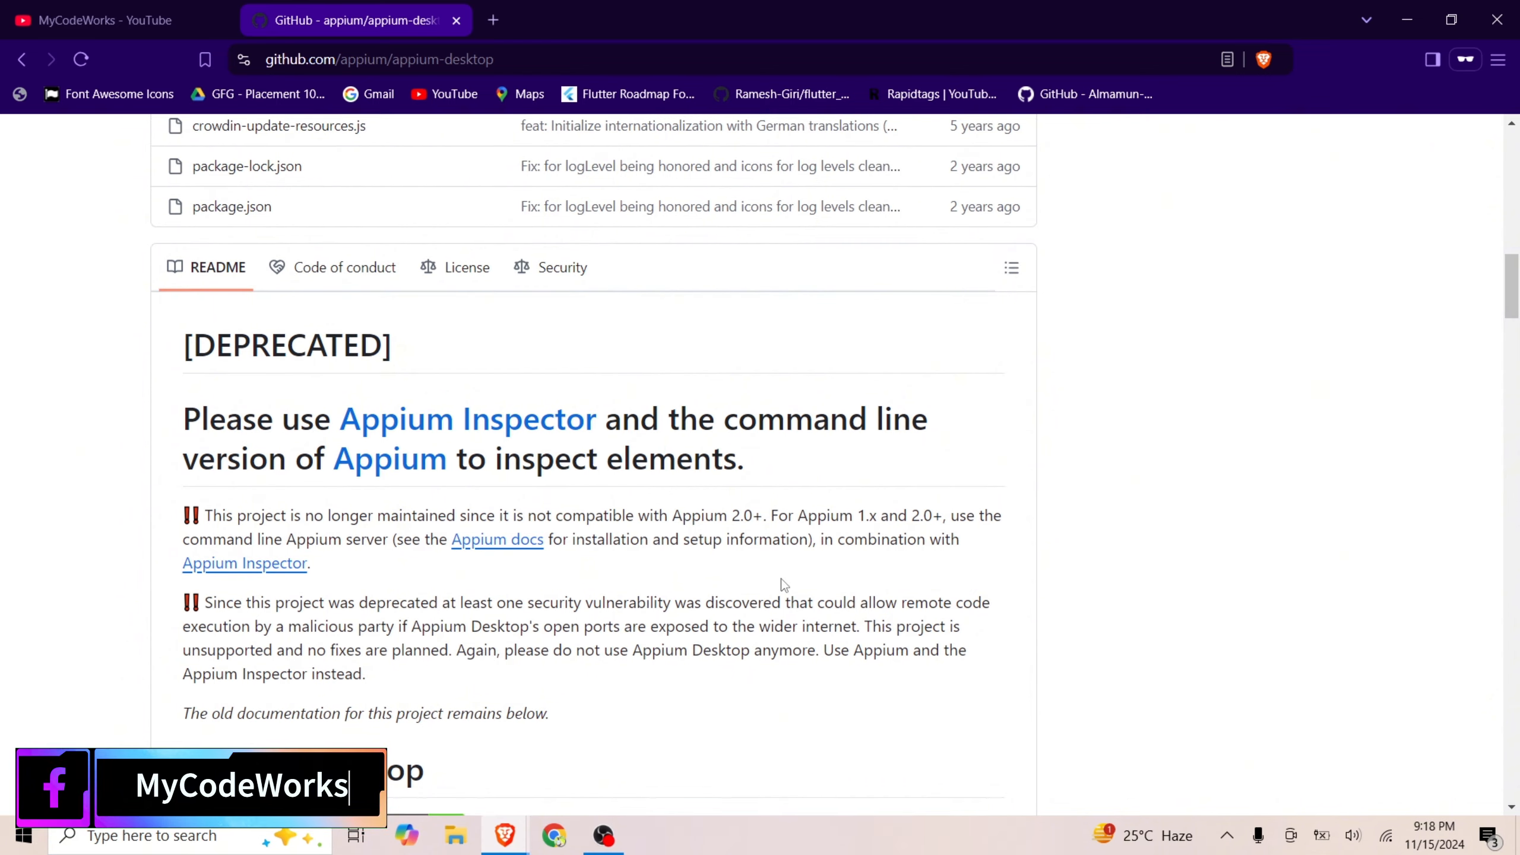
{"action": "scroll", "coordinate": [684, 614], "scroll_direction": "down", "scroll_amount": 5}
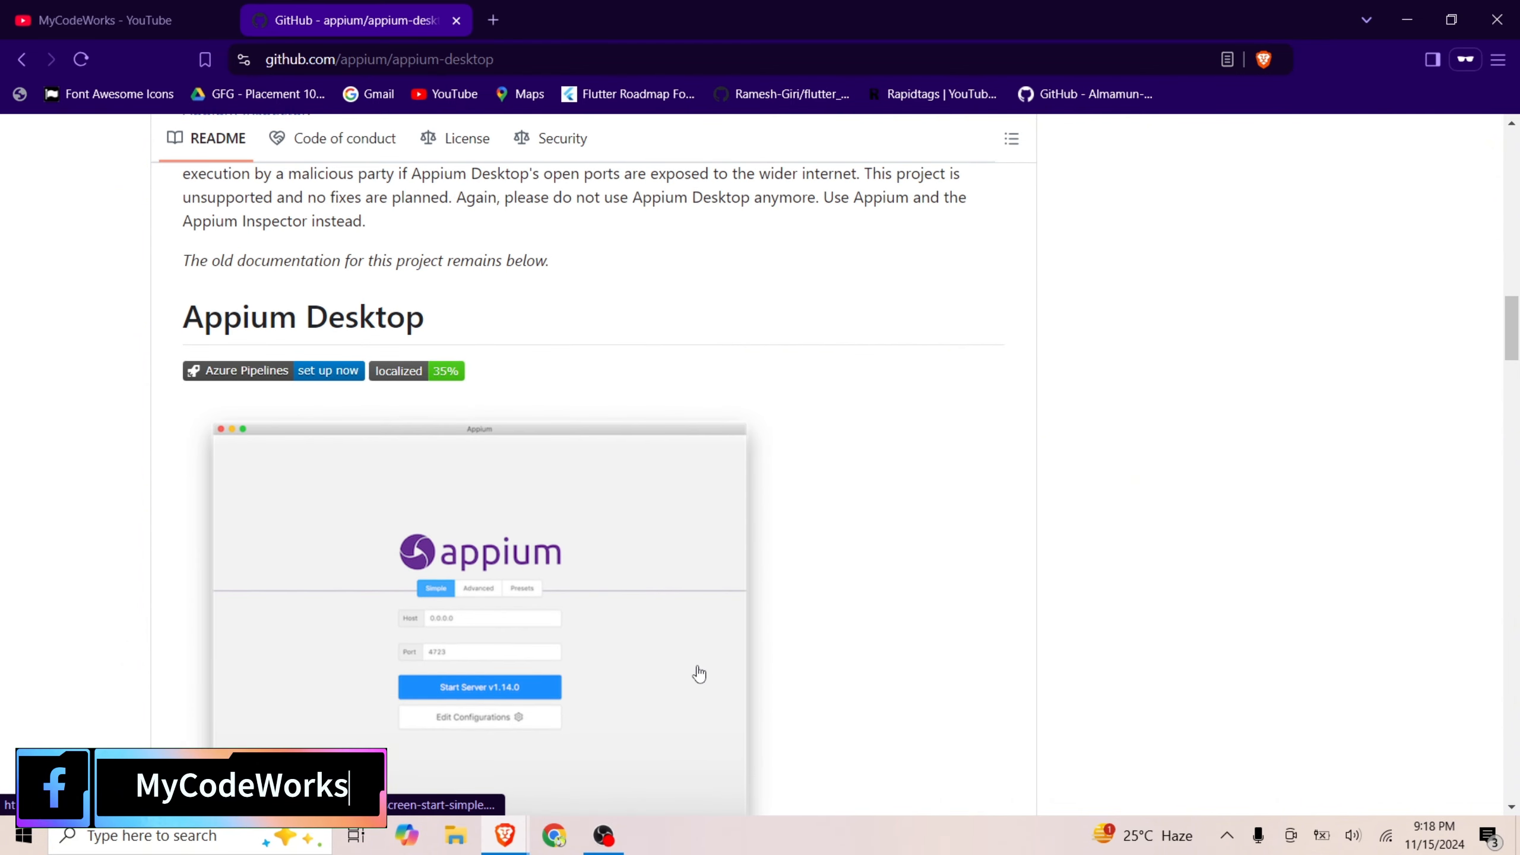
{"action": "scroll", "coordinate": [701, 677], "scroll_direction": "down", "scroll_amount": 3}
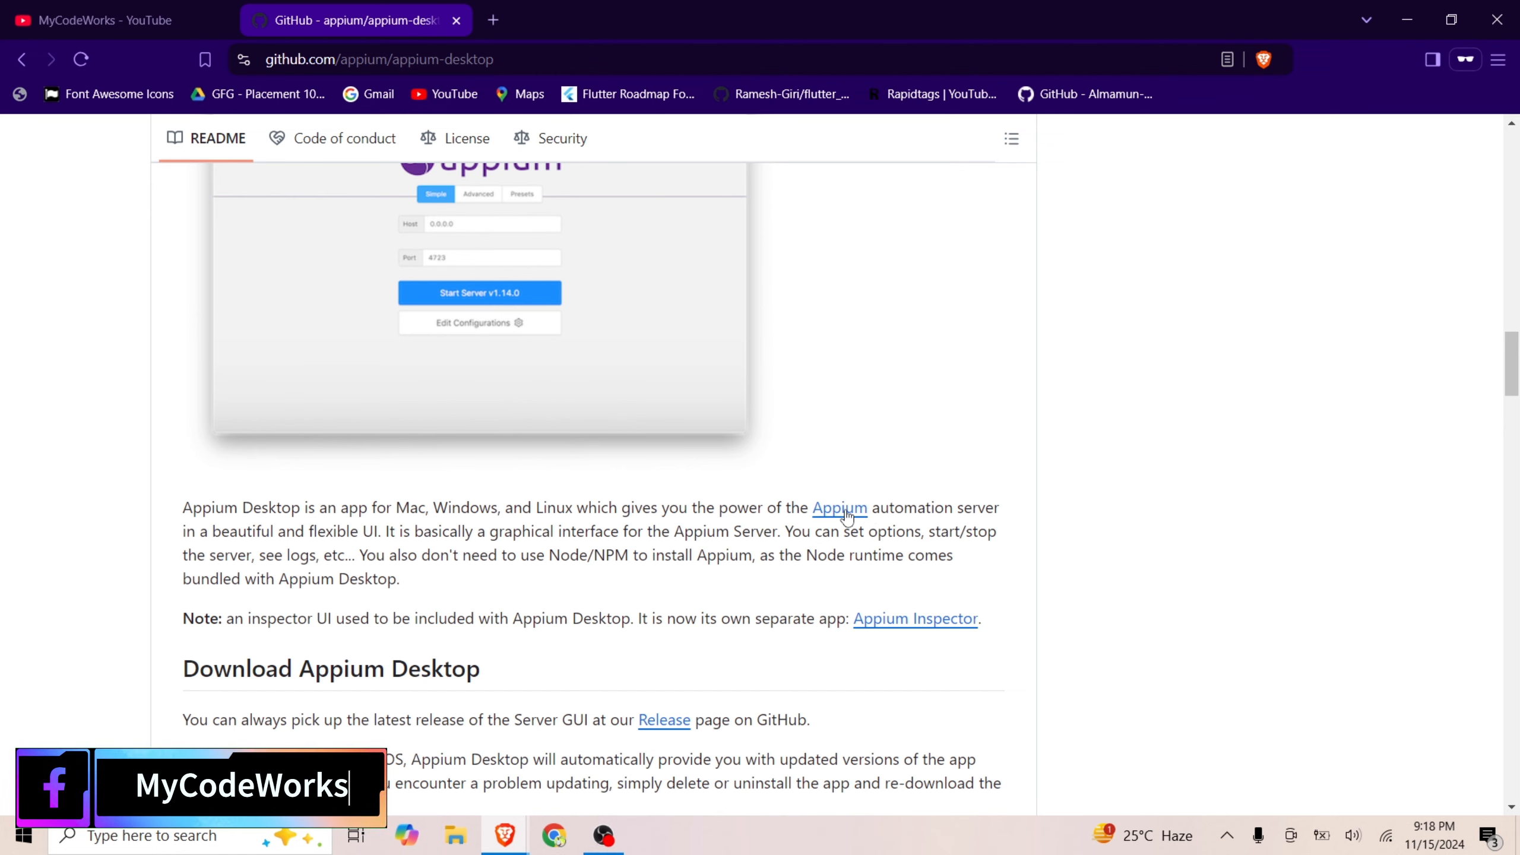
{"action": "scroll", "coordinate": [674, 571], "scroll_direction": "down", "scroll_amount": 5}
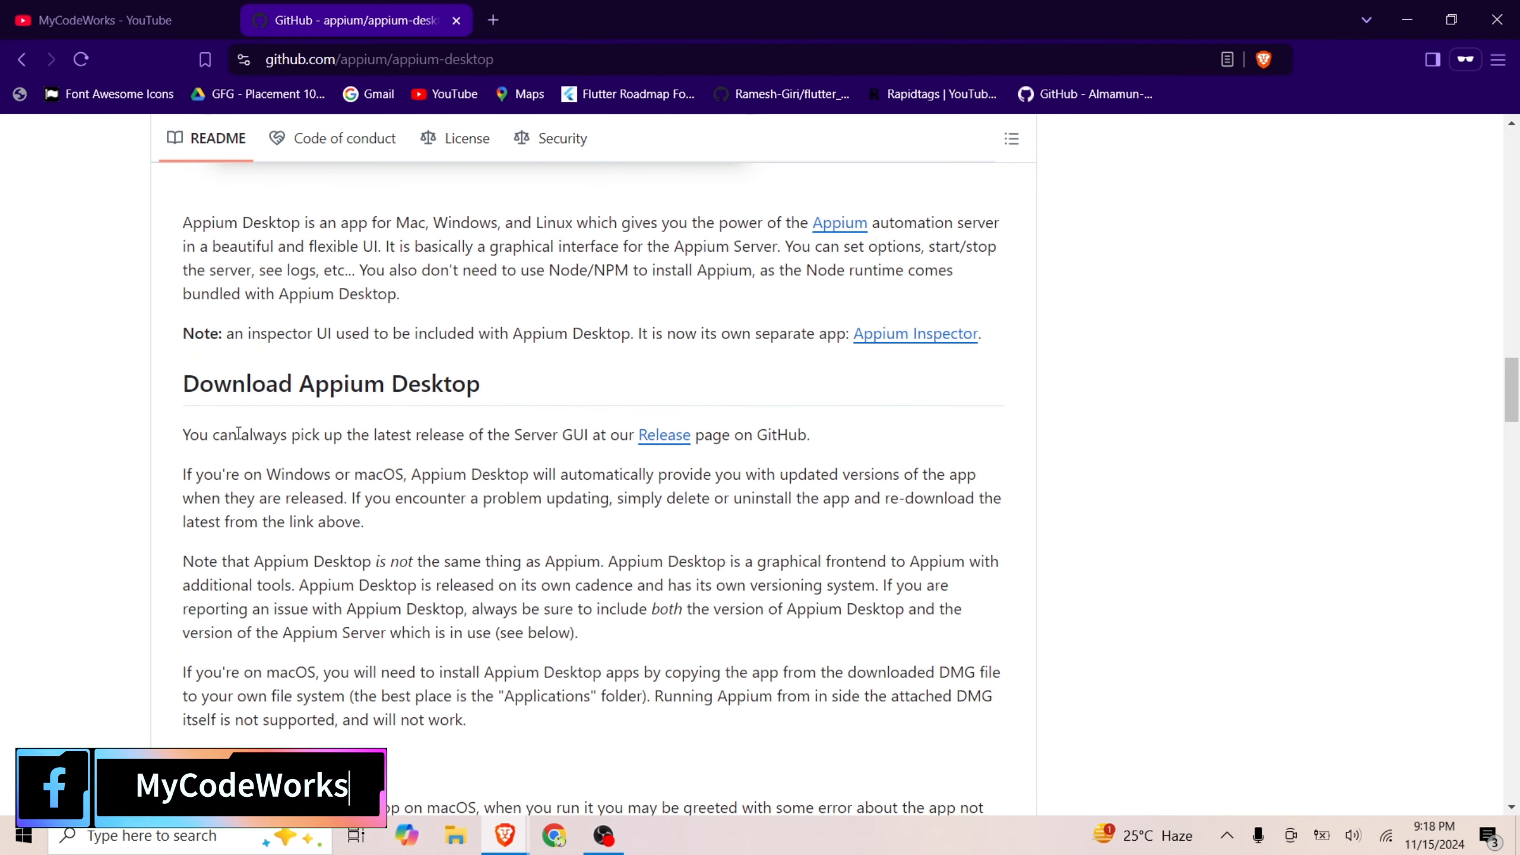
Open the Release page linked in the README's download section in a new tab and switch to it
{"action": "middle_click", "coordinate": [664, 436]}
{"action": "scroll", "coordinate": [627, 425], "scroll_direction": "down", "scroll_amount": 8}
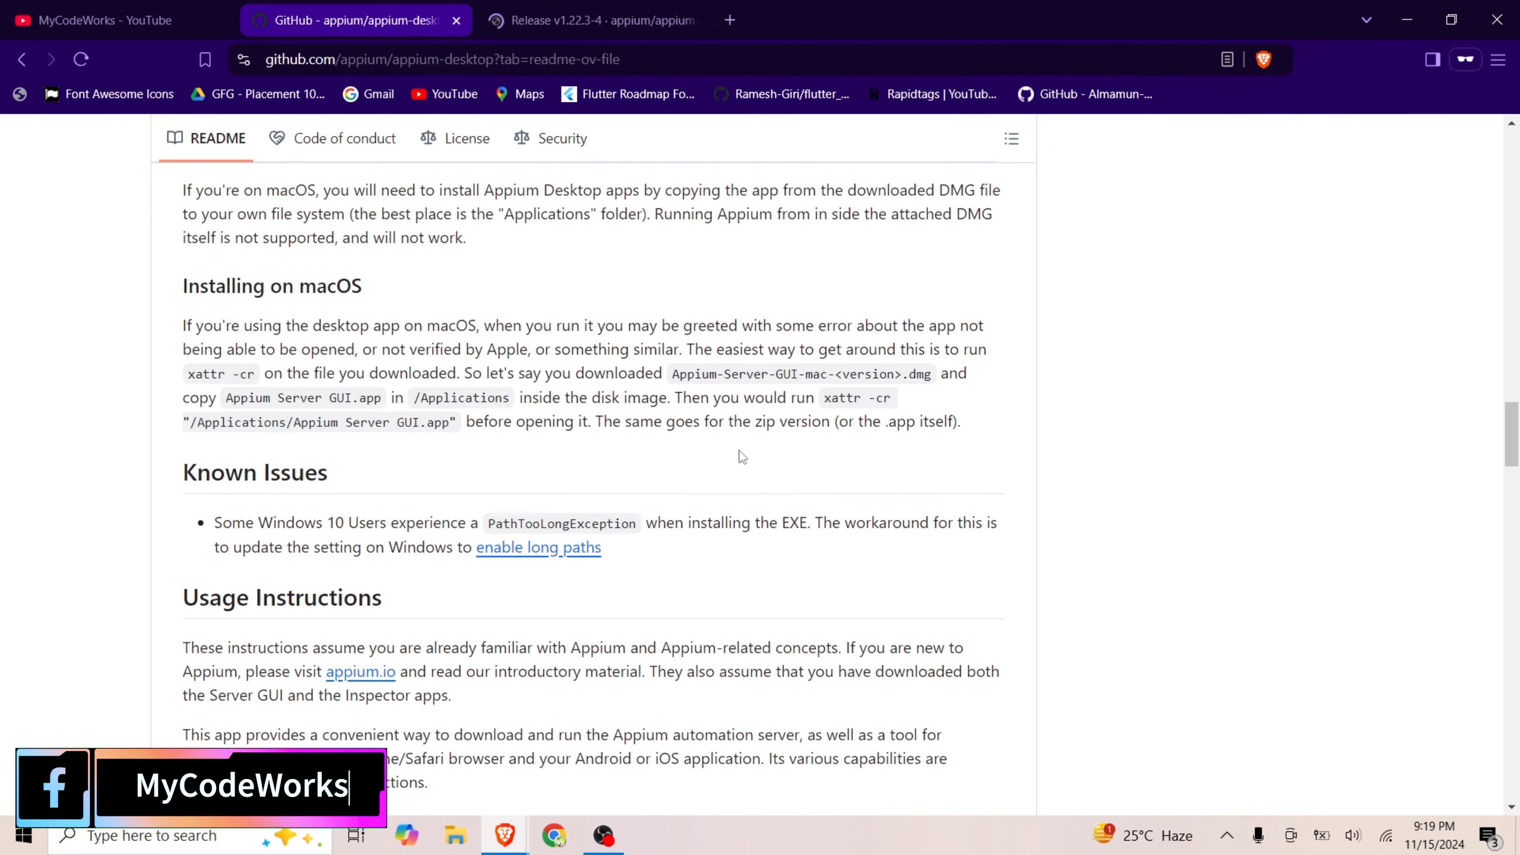
{"action": "scroll", "coordinate": [773, 626], "scroll_direction": "down", "scroll_amount": 15}
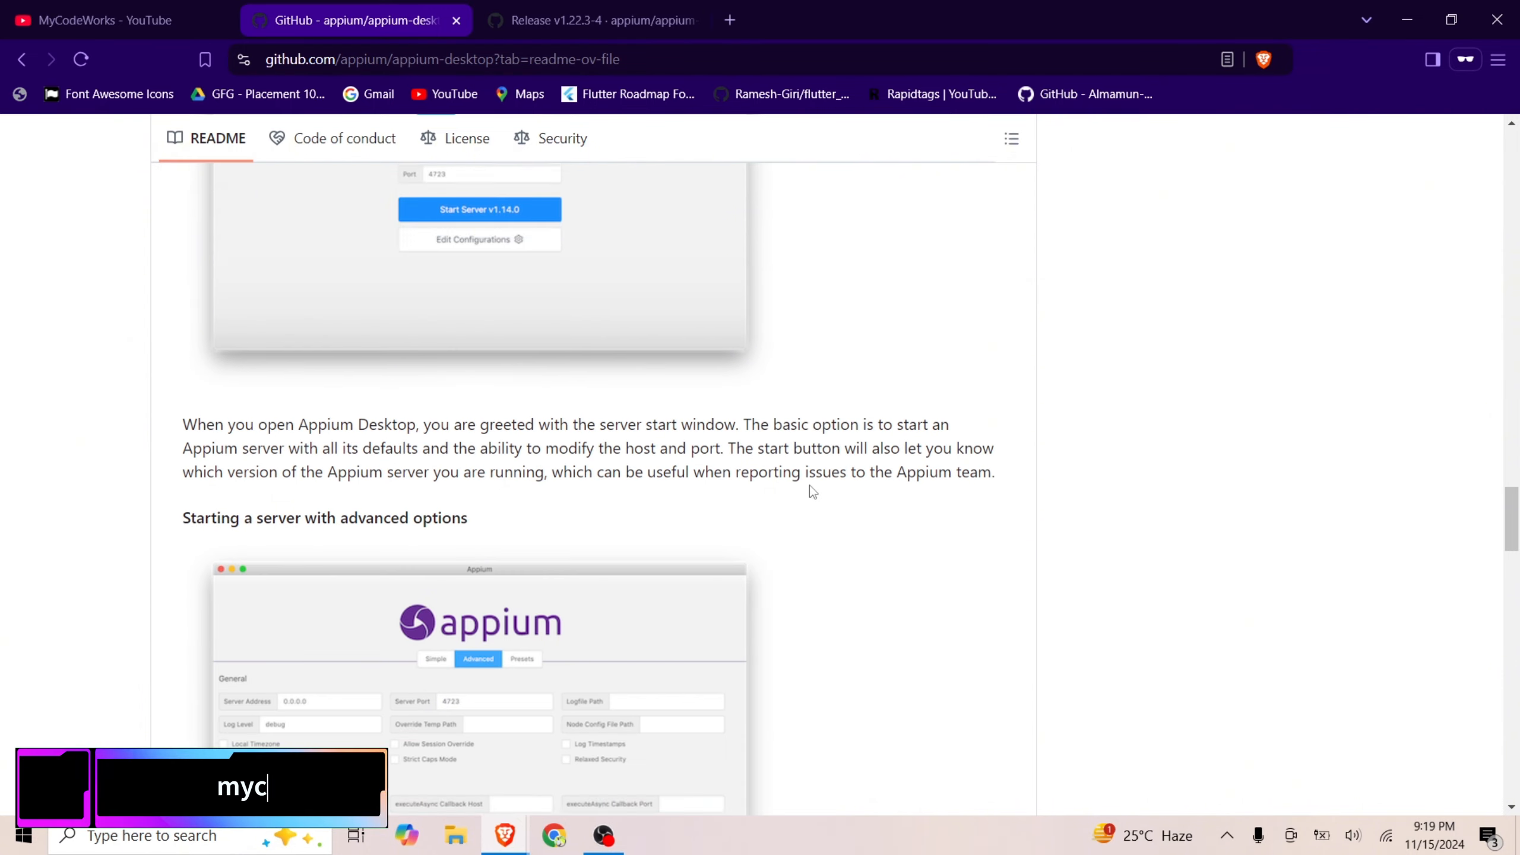
{"action": "left_click", "coordinate": [671, 19]}
Download Appium-Server-GUI-windows-1.22.3-4.exe from the release assets into the New Movies folder and check its download progress
{"action": "scroll", "coordinate": [618, 524], "scroll_direction": "down", "scroll_amount": 7}
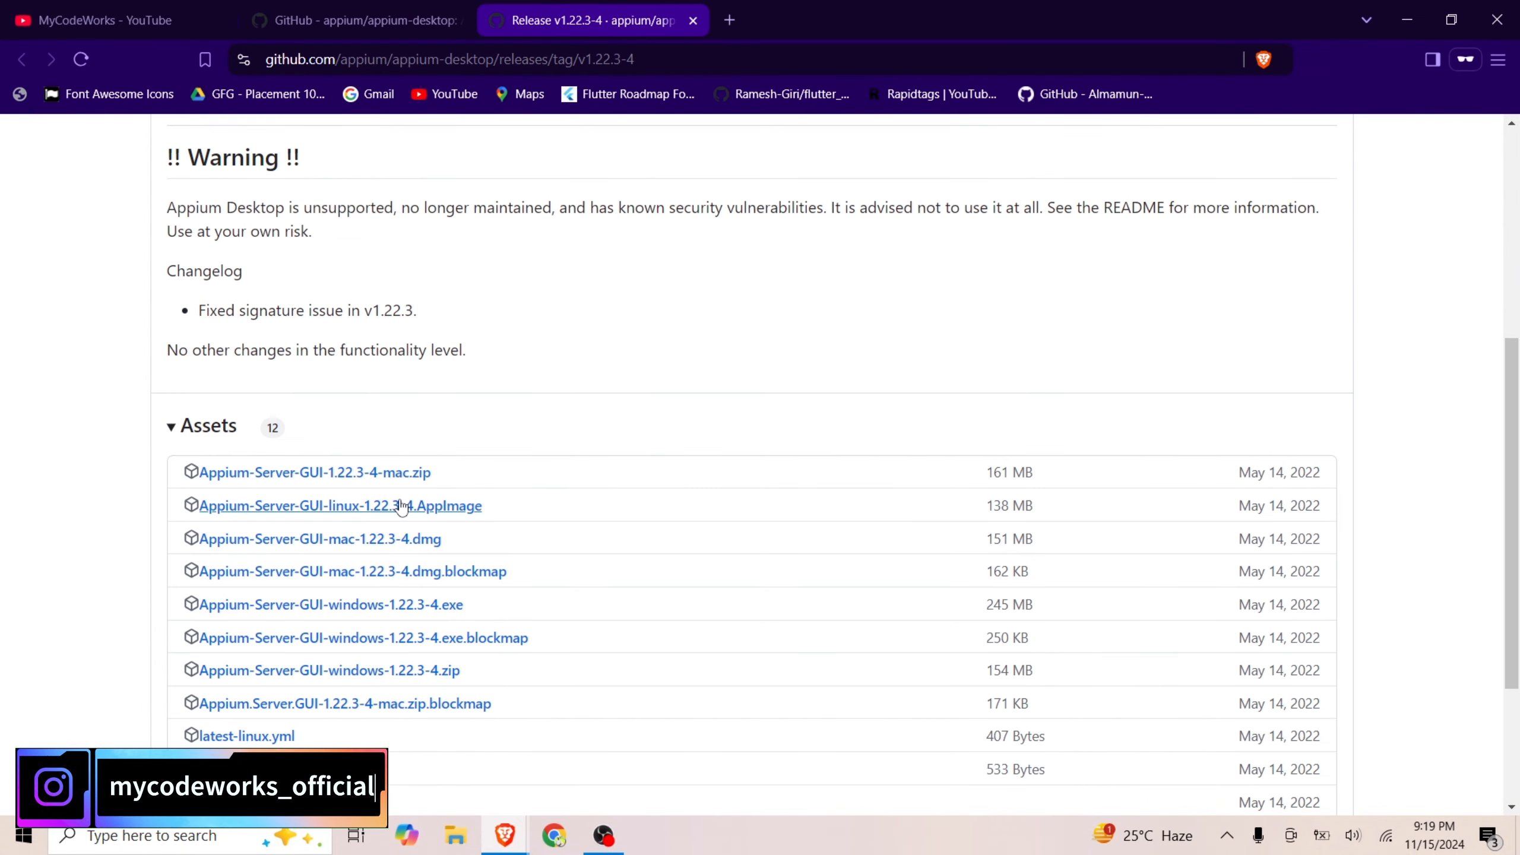
{"action": "scroll", "coordinate": [437, 651], "scroll_direction": "down", "scroll_amount": 3}
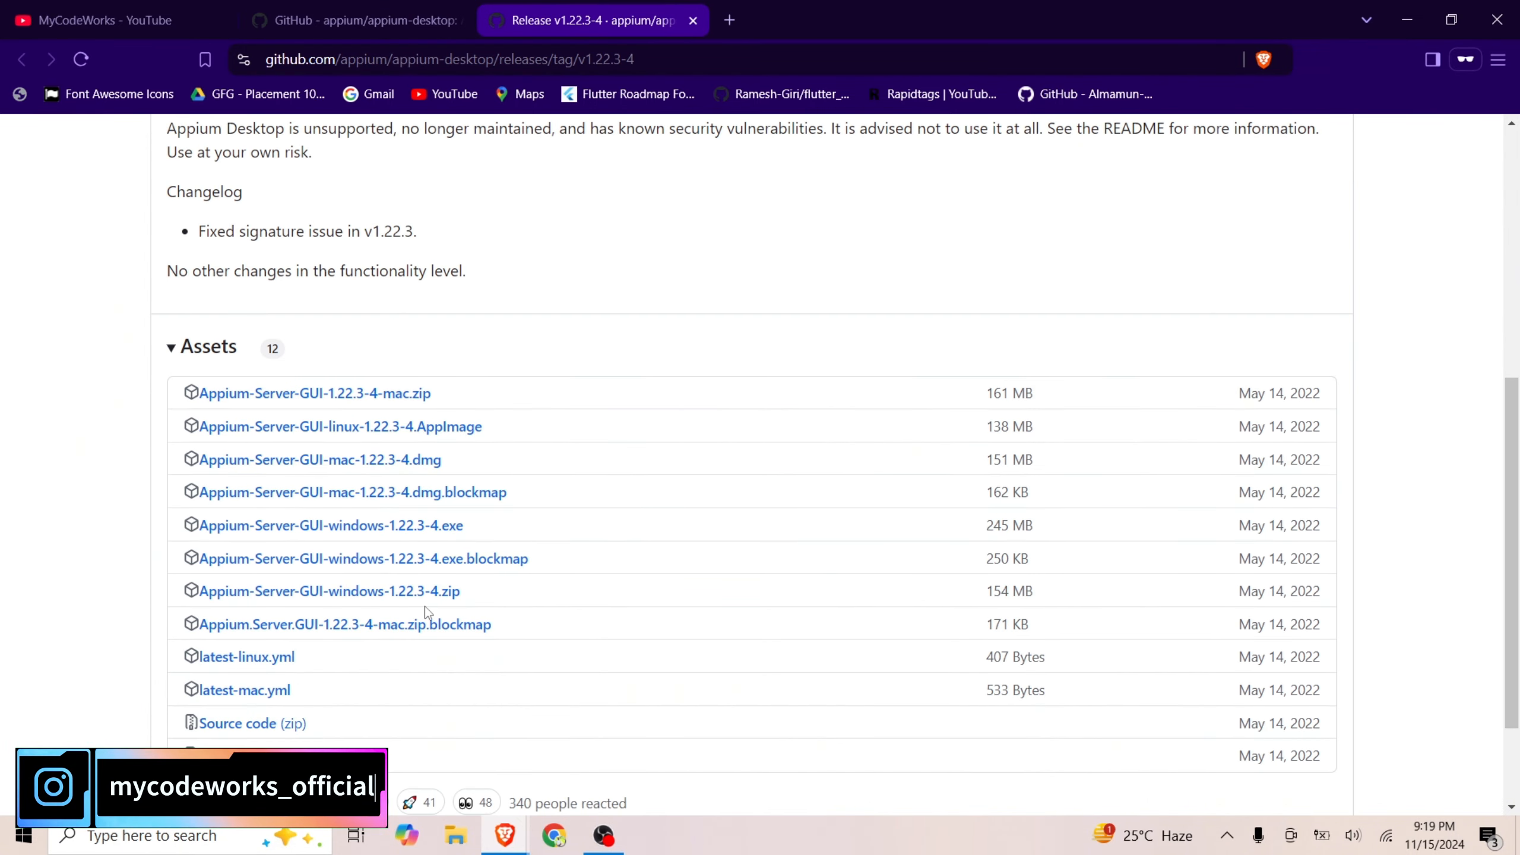
{"action": "scroll", "coordinate": [356, 635], "scroll_direction": "up", "scroll_amount": 1}
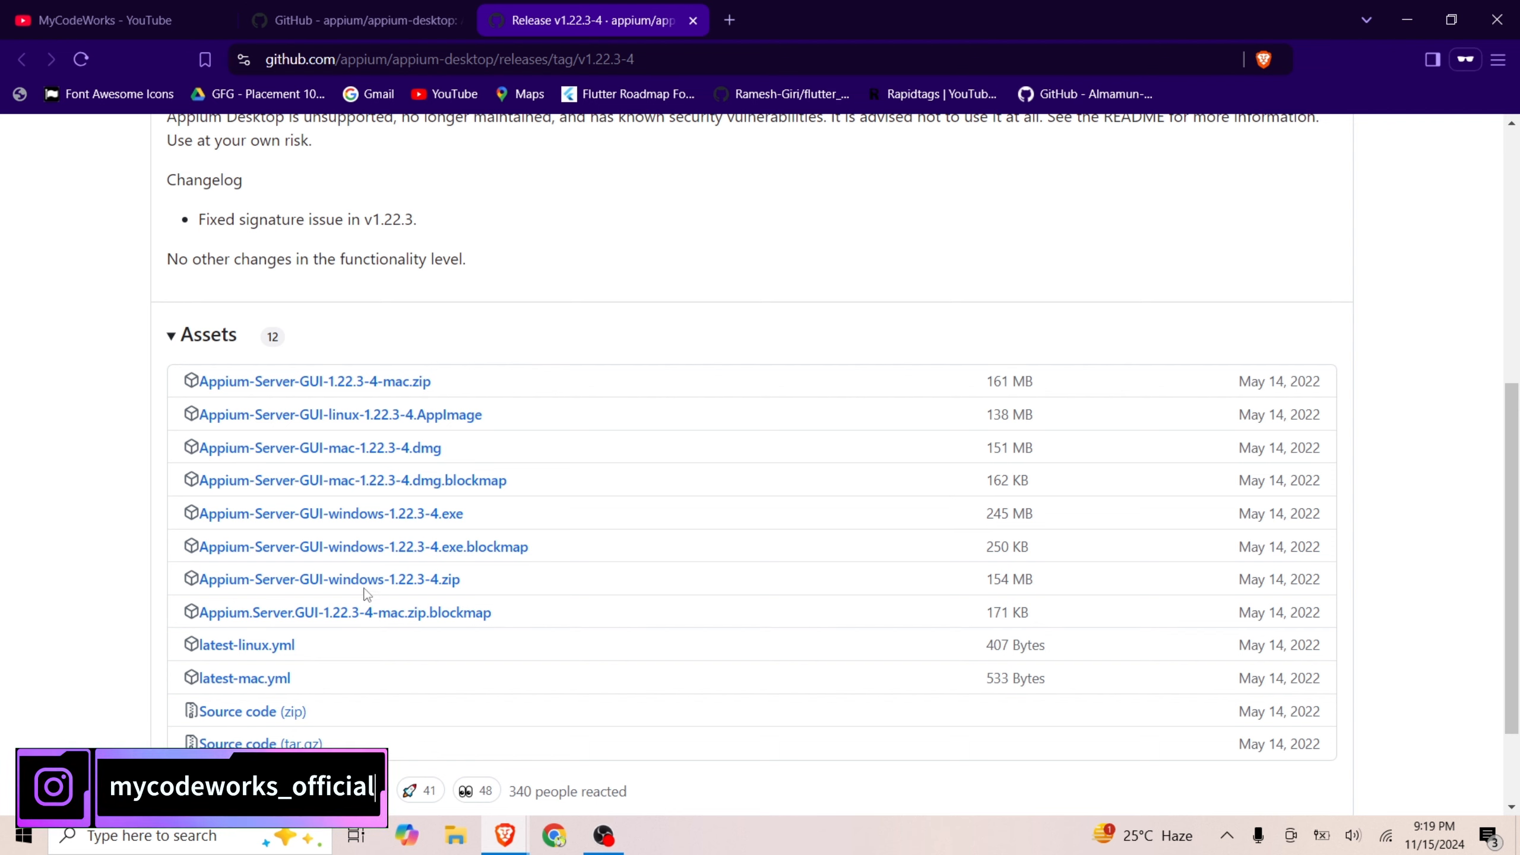
{"action": "left_click", "coordinate": [312, 518]}
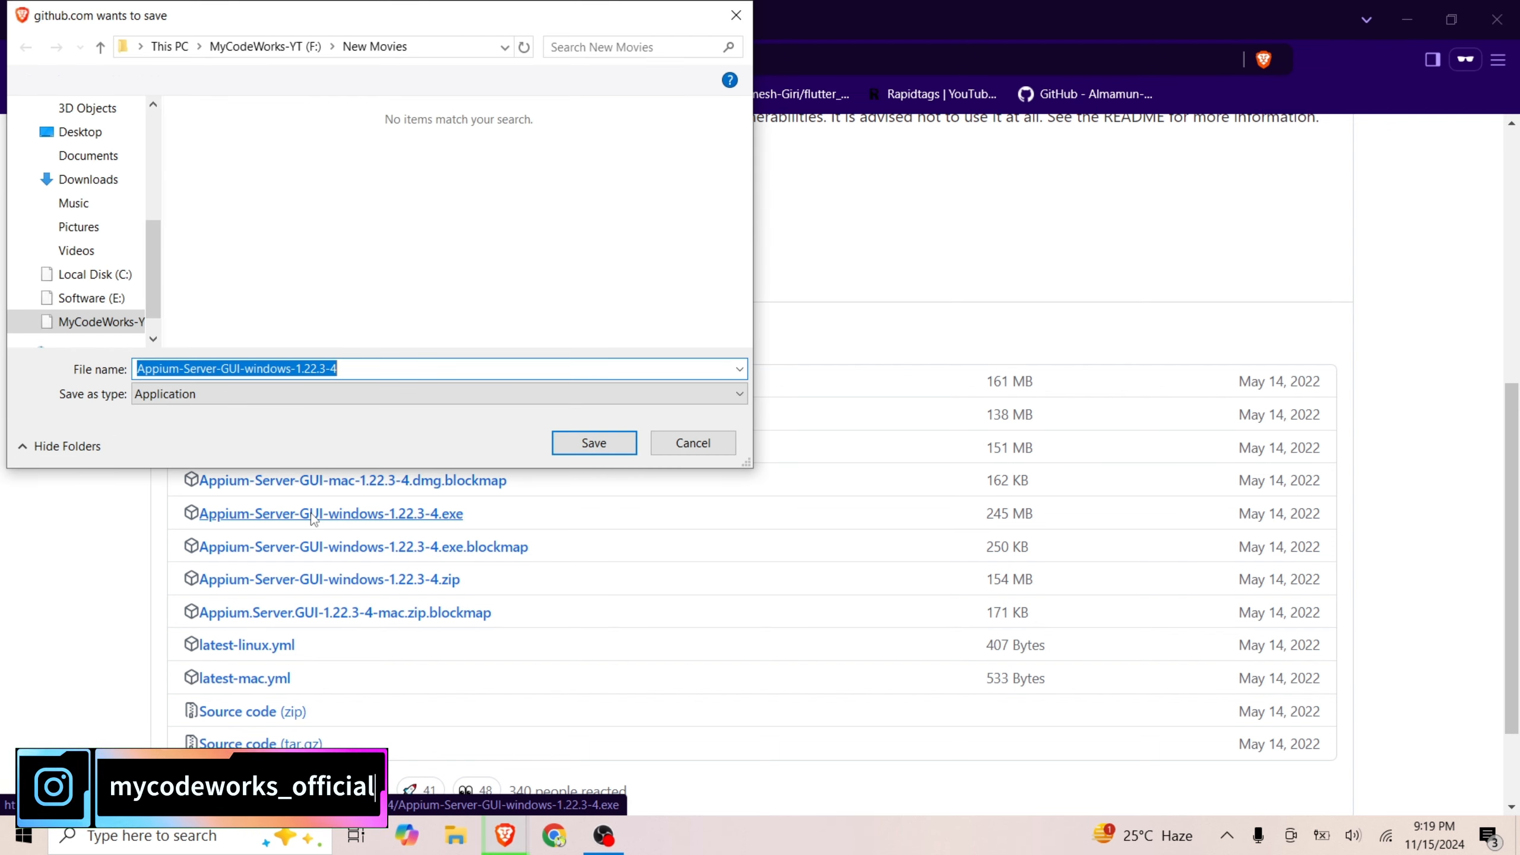
{"action": "left_click", "coordinate": [594, 442]}
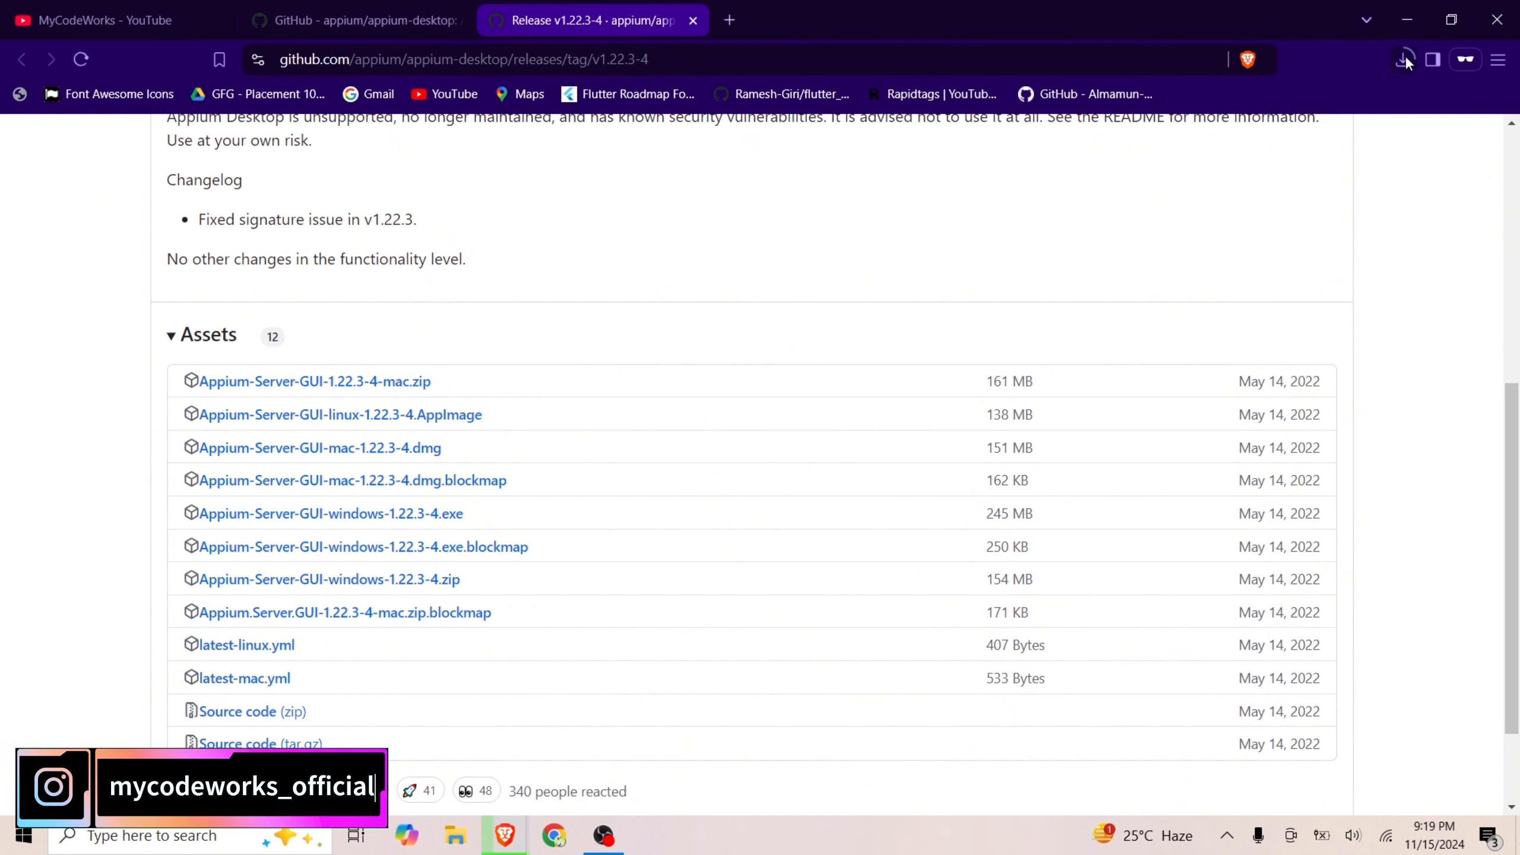
{"action": "left_click", "coordinate": [1405, 56]}
{"action": "mouse_move", "coordinate": [1268, 214]}
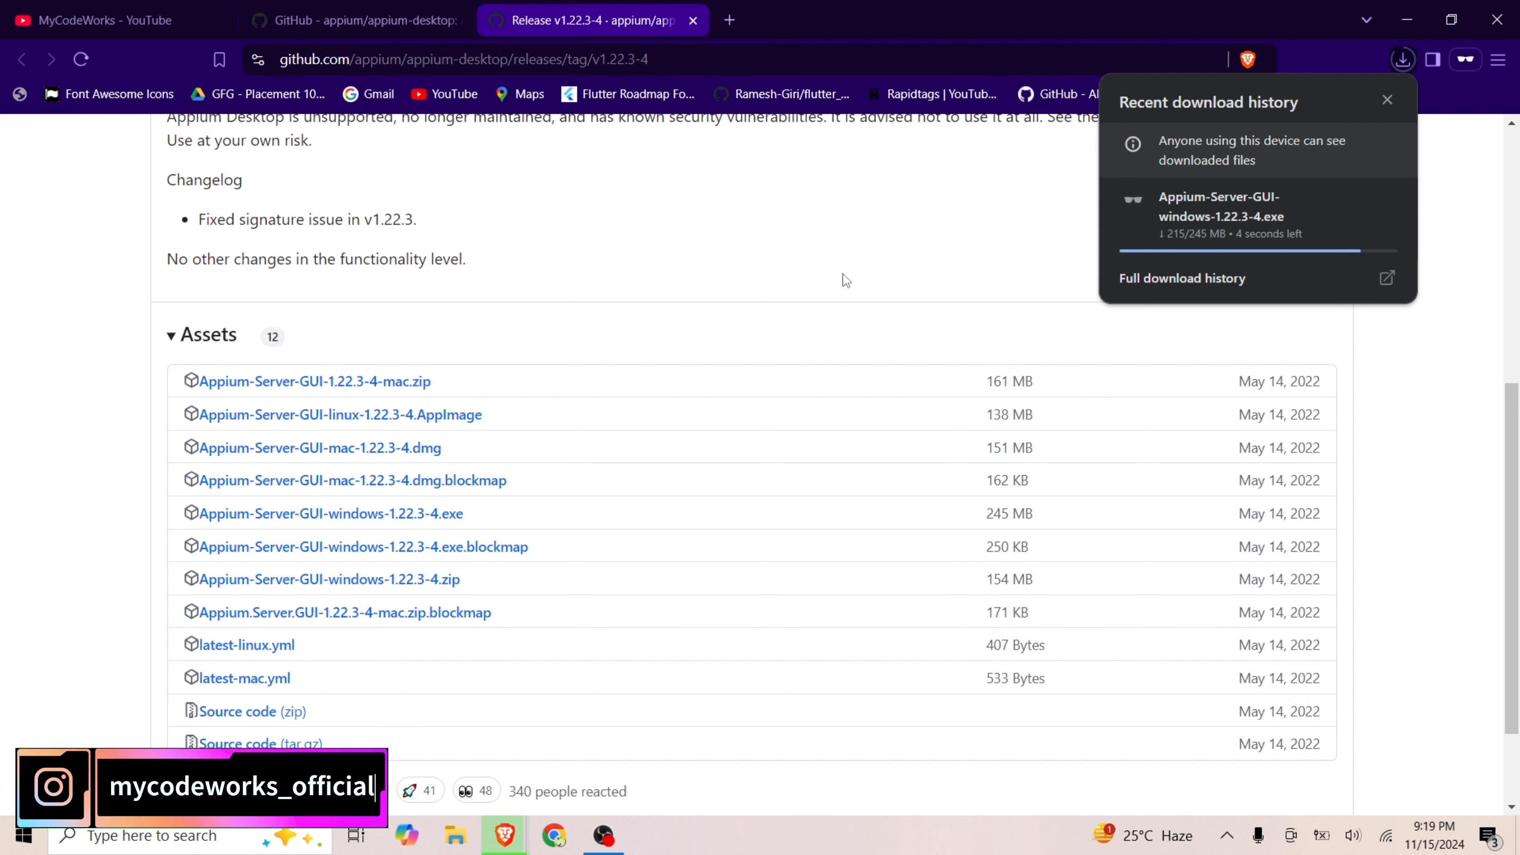
Check the installed Node.js version by running node --version in Command Prompt, and minimize the window
{"action": "key", "text": "super+r"}
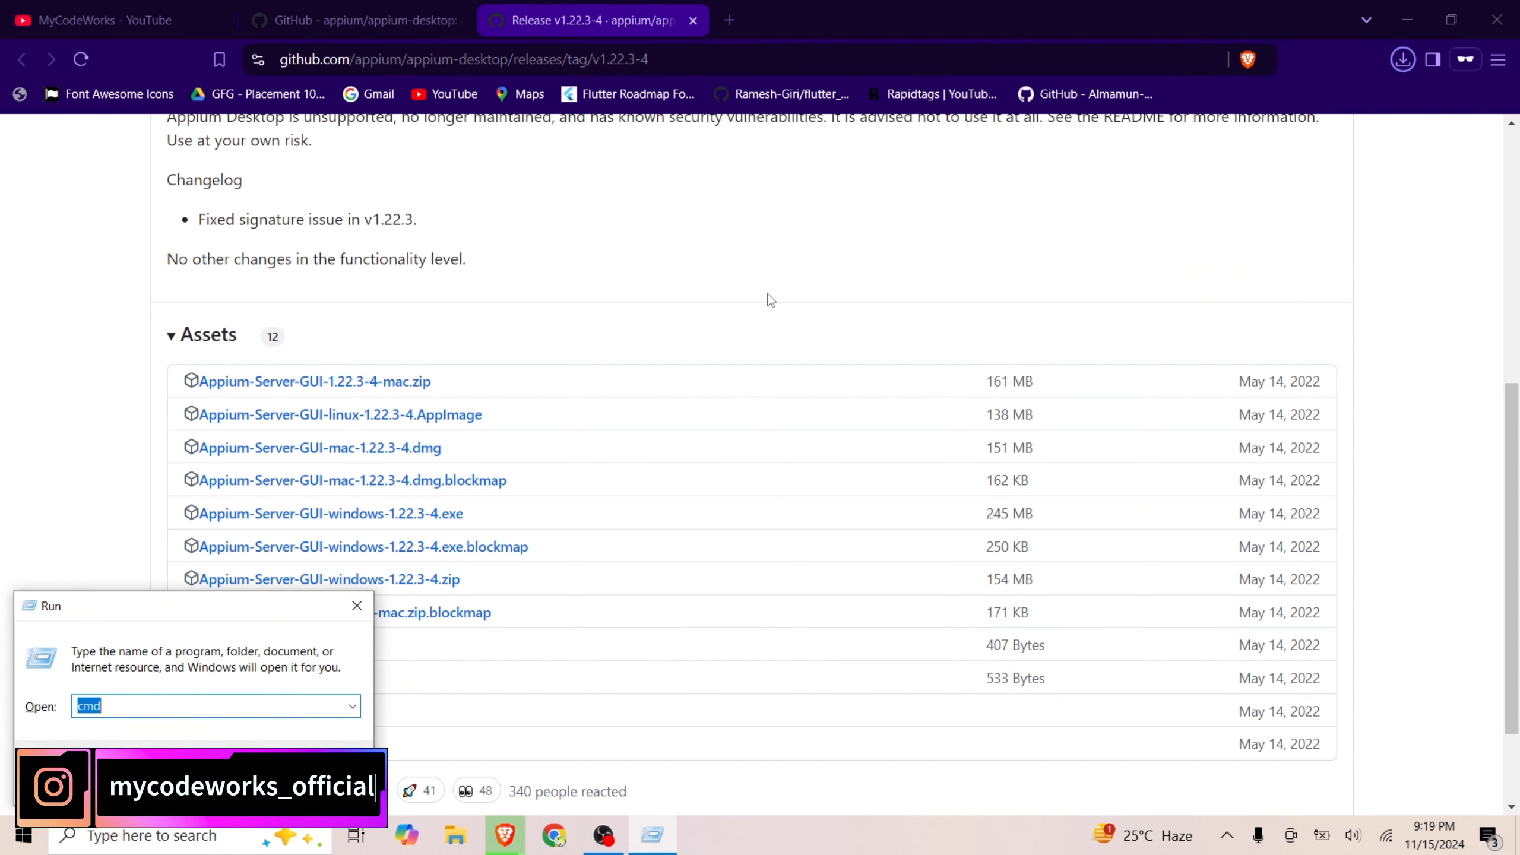
{"action": "key", "text": "Return"}
{"action": "type", "text": "node --version"}
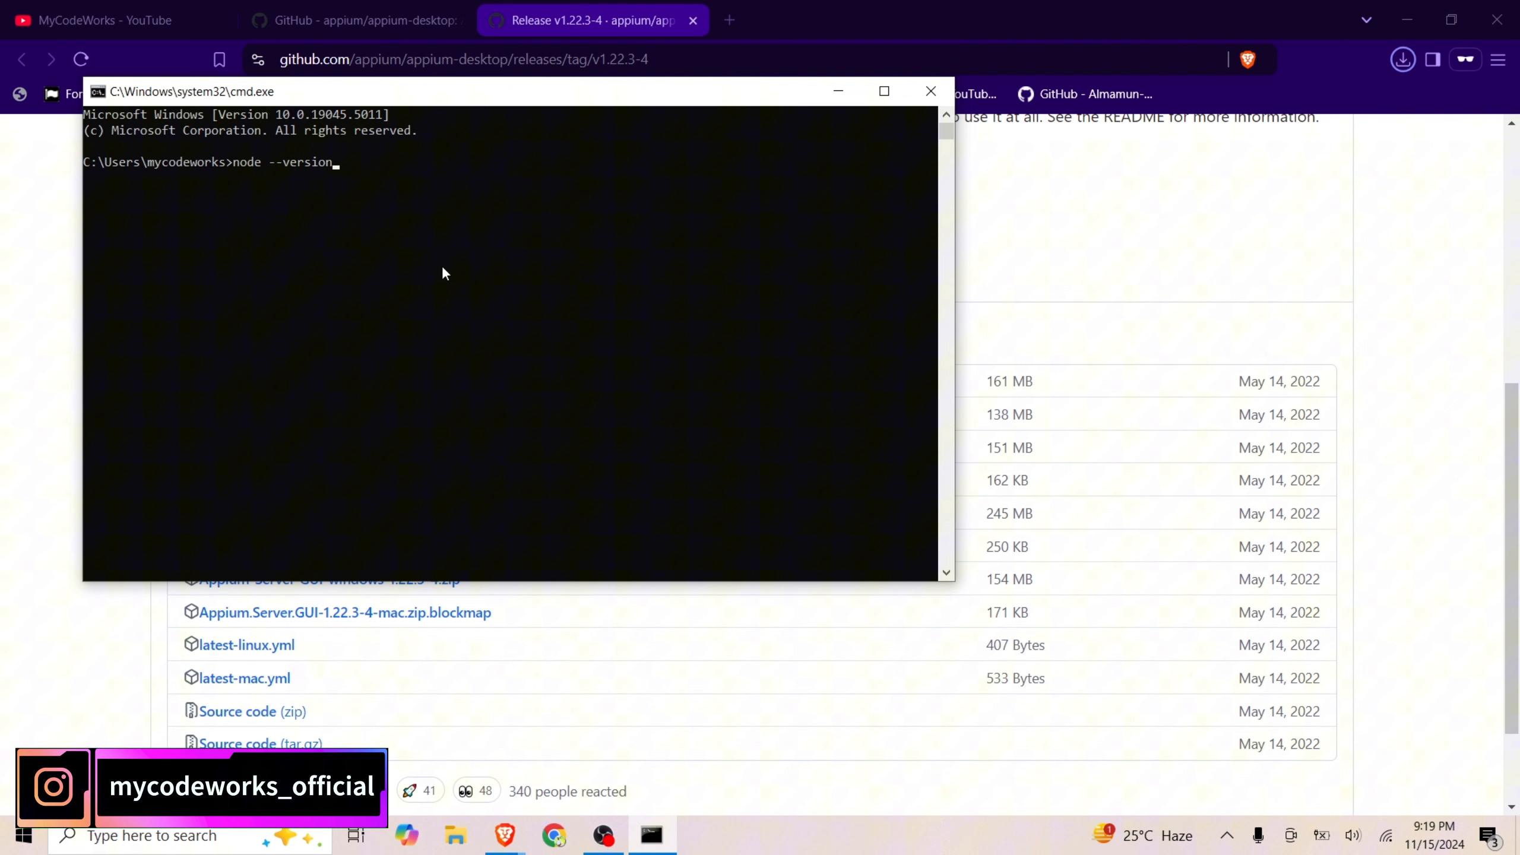
{"action": "key", "text": "Return"}
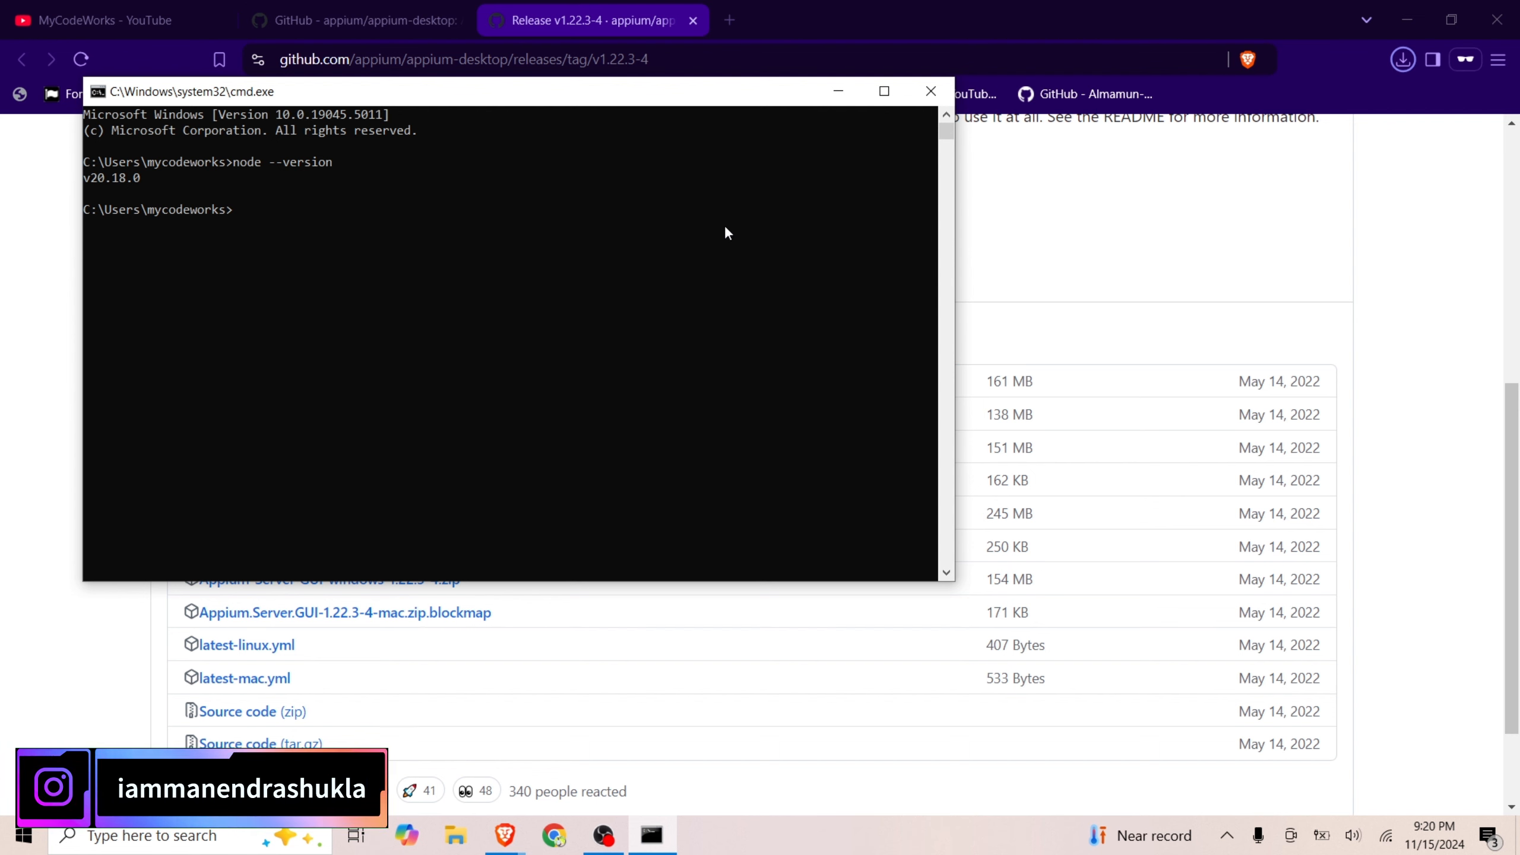
{"action": "left_click", "coordinate": [838, 91]}
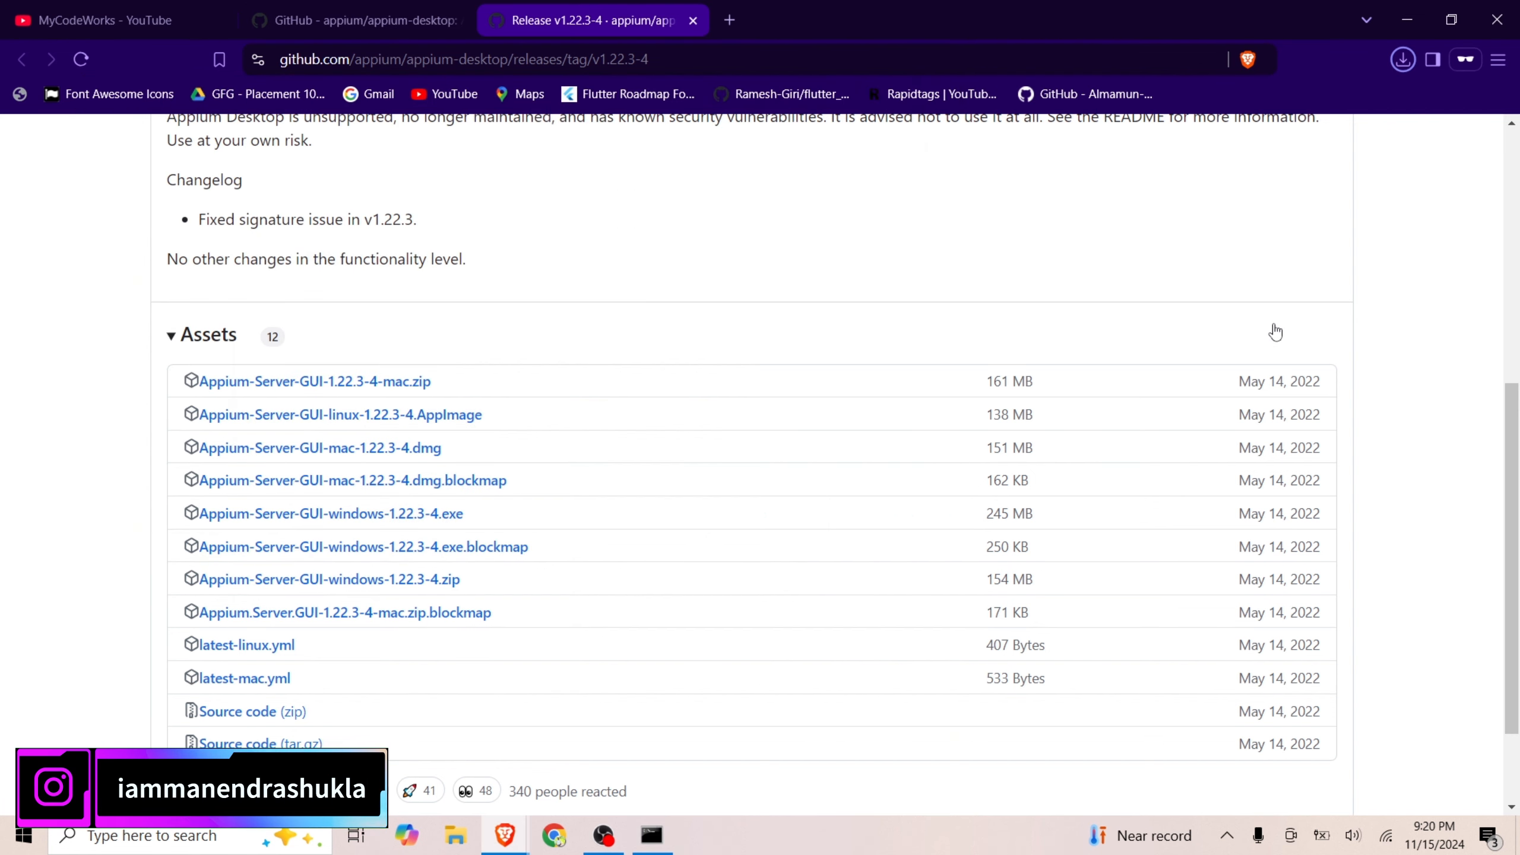
Check the installer download, browse the MyCodeWorks videos on YouTube, and return to the Appium release page
{"action": "left_click", "coordinate": [1402, 59]}
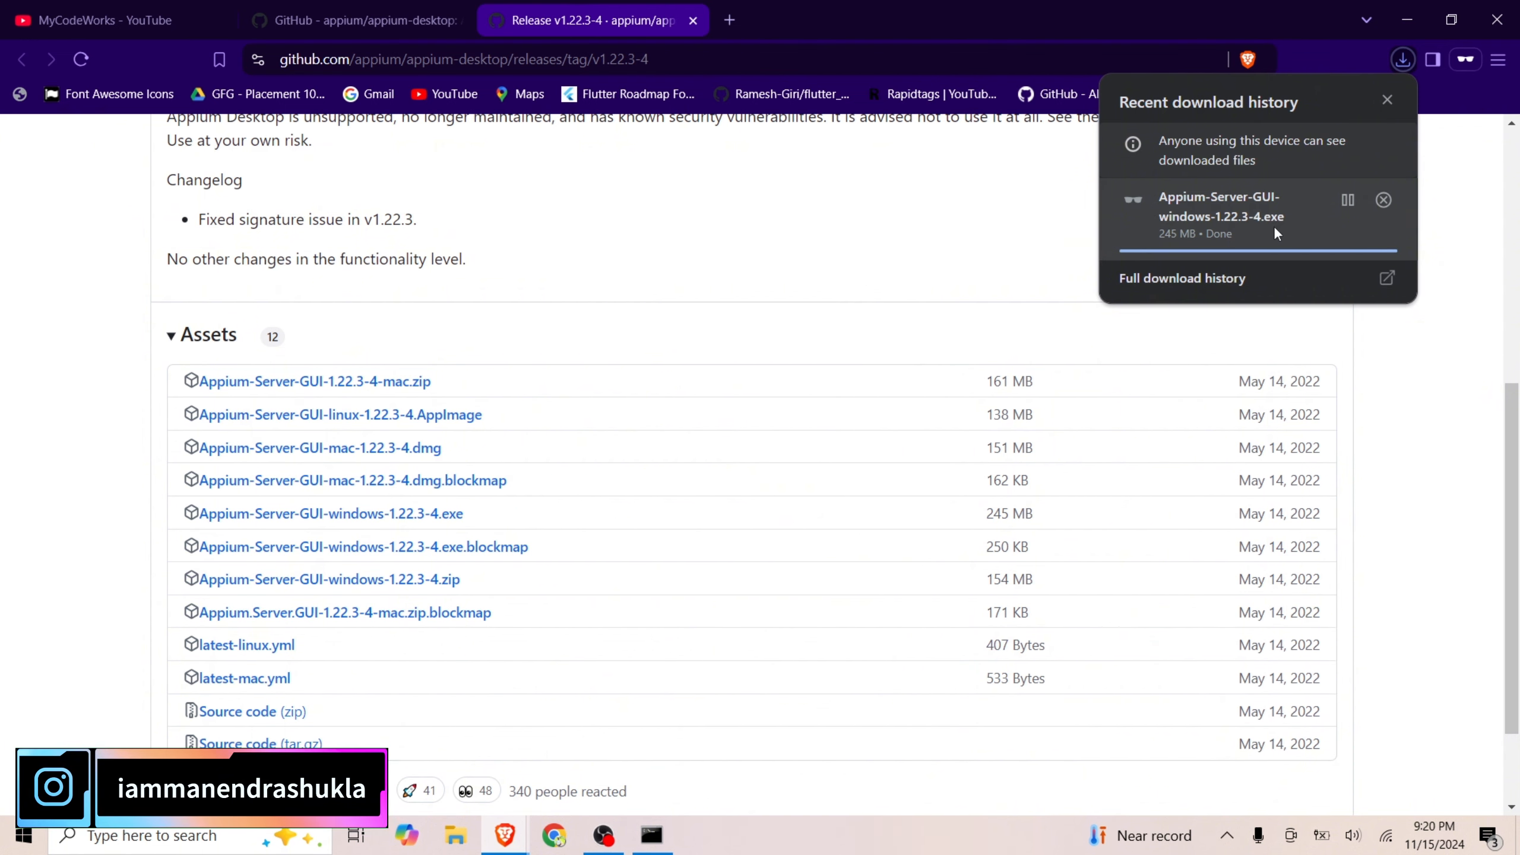
{"action": "left_click", "coordinate": [110, 15]}
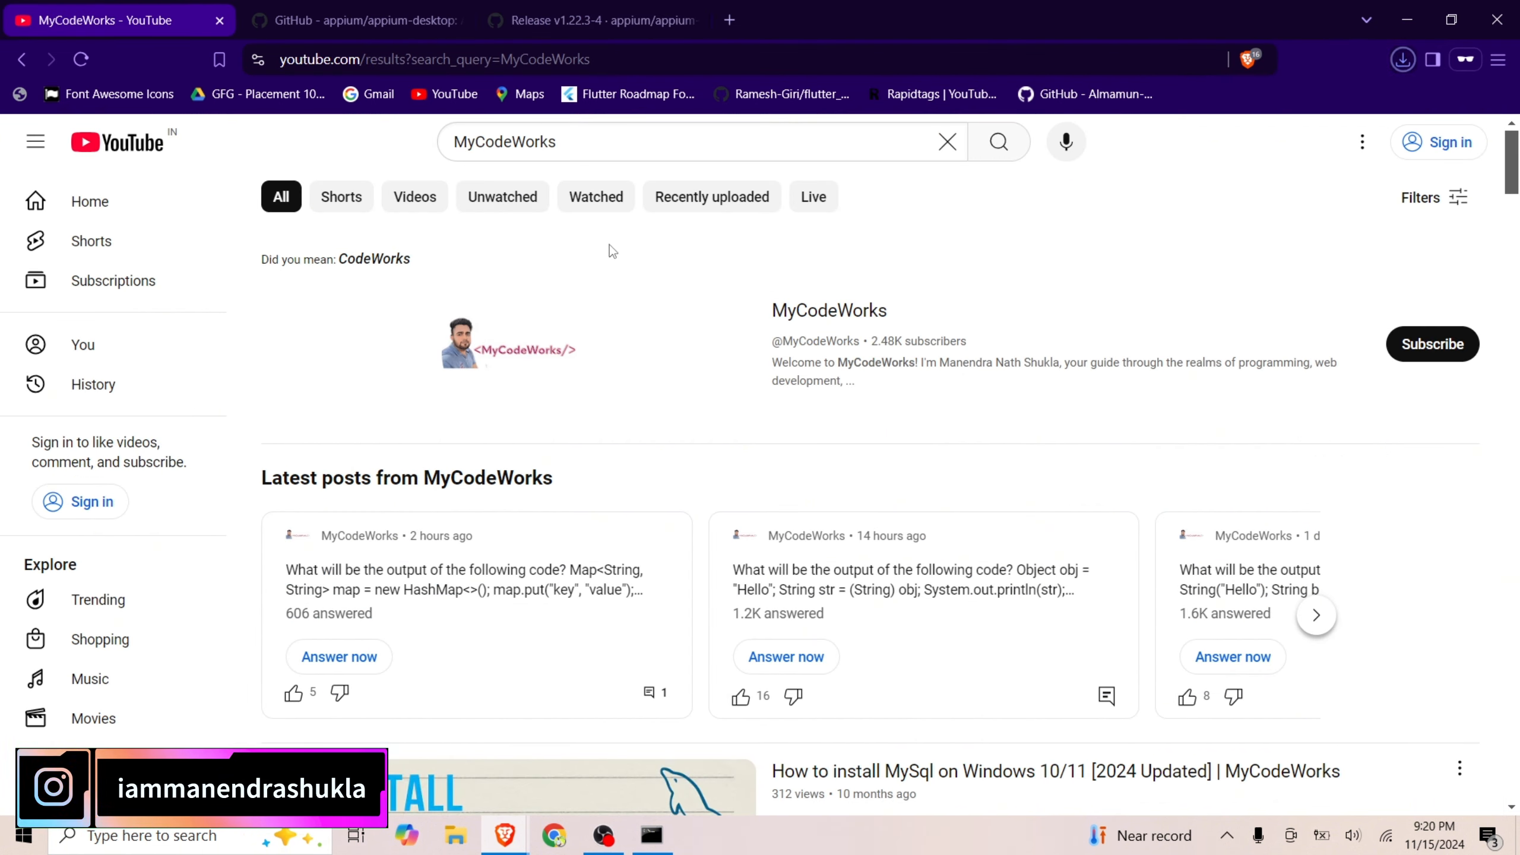
{"action": "scroll", "coordinate": [756, 579], "scroll_direction": "down", "scroll_amount": 15}
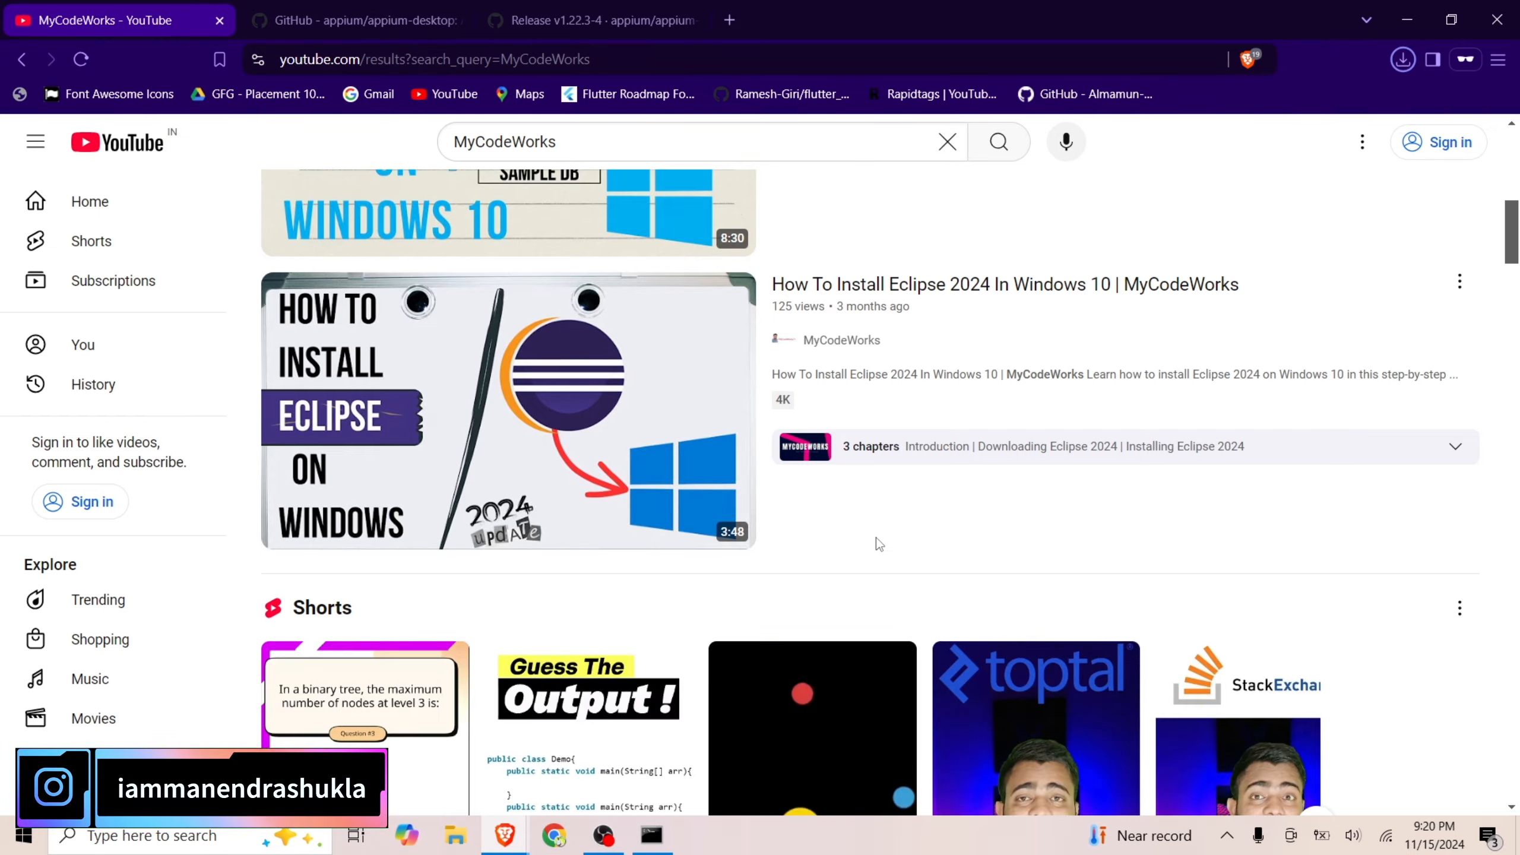
{"action": "scroll", "coordinate": [902, 502], "scroll_direction": "down", "scroll_amount": 15}
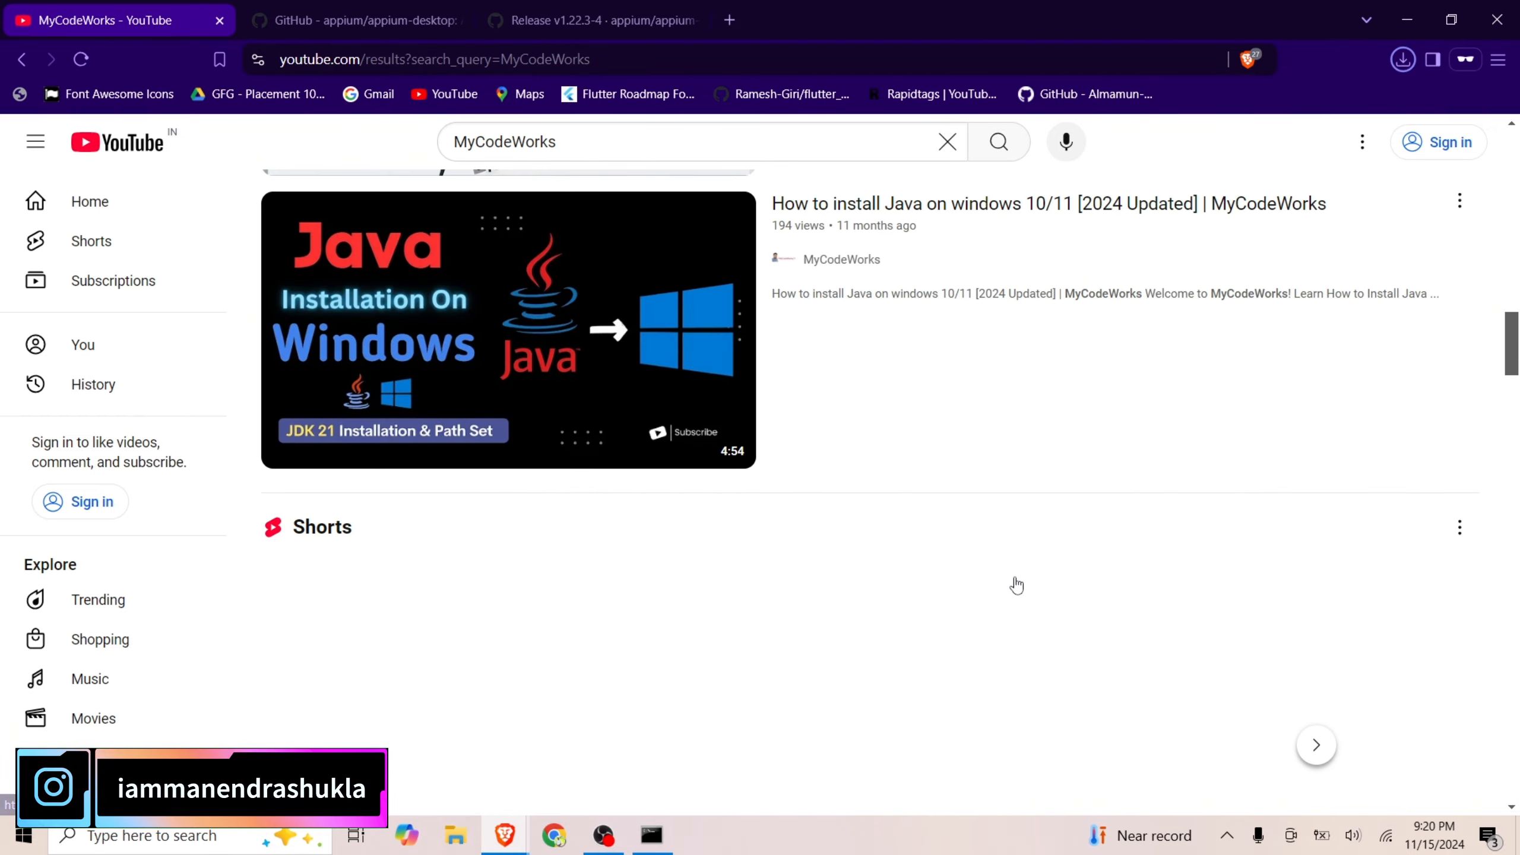
{"action": "scroll", "coordinate": [1033, 576], "scroll_direction": "down", "scroll_amount": 14}
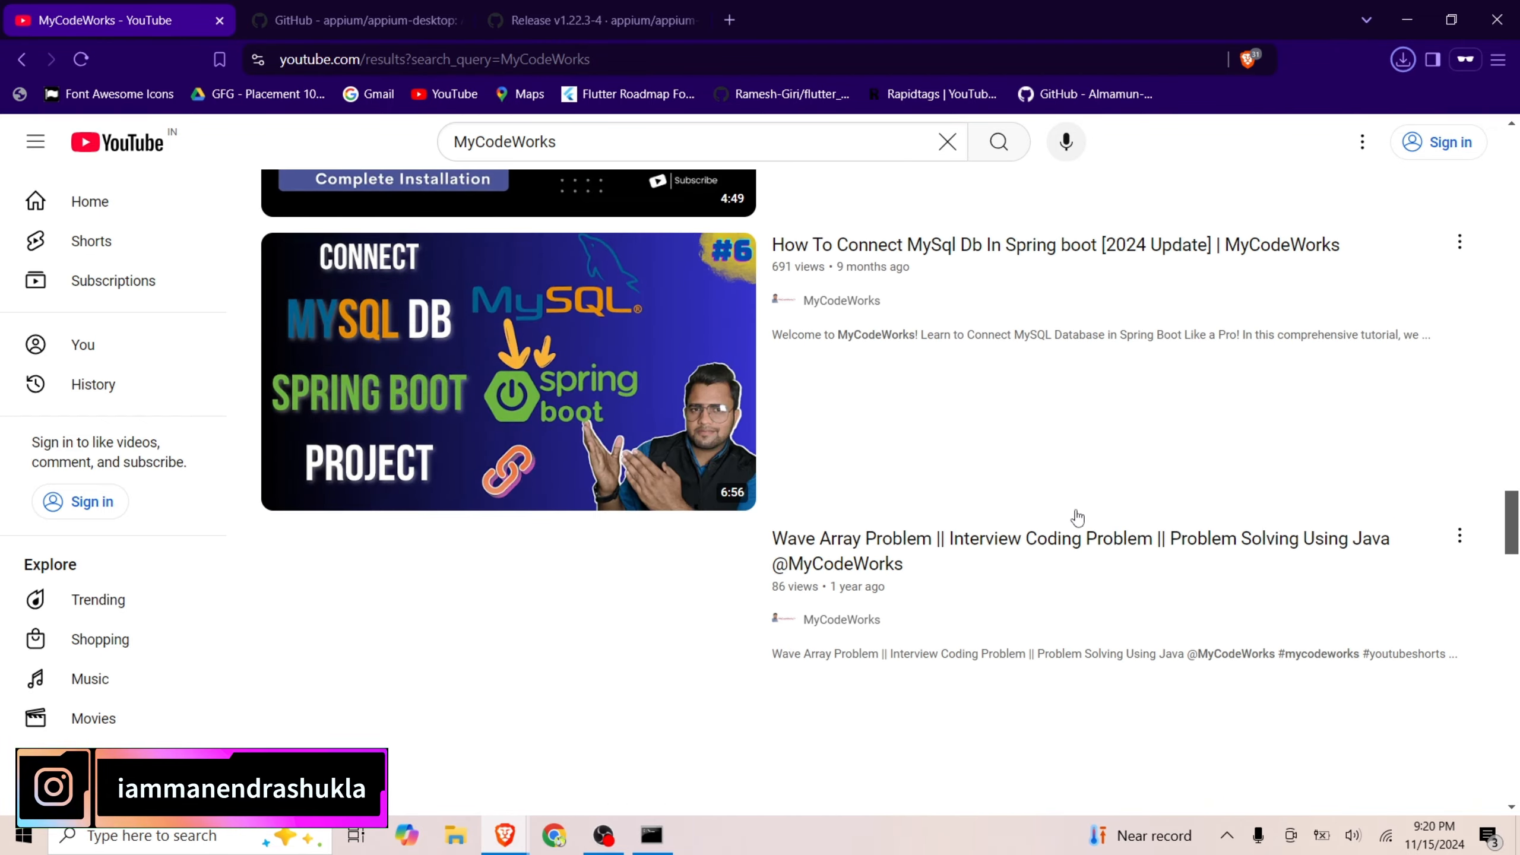
{"action": "scroll", "coordinate": [1276, 469], "scroll_direction": "up", "scroll_amount": 10}
{"action": "left_click", "coordinate": [537, 13]}
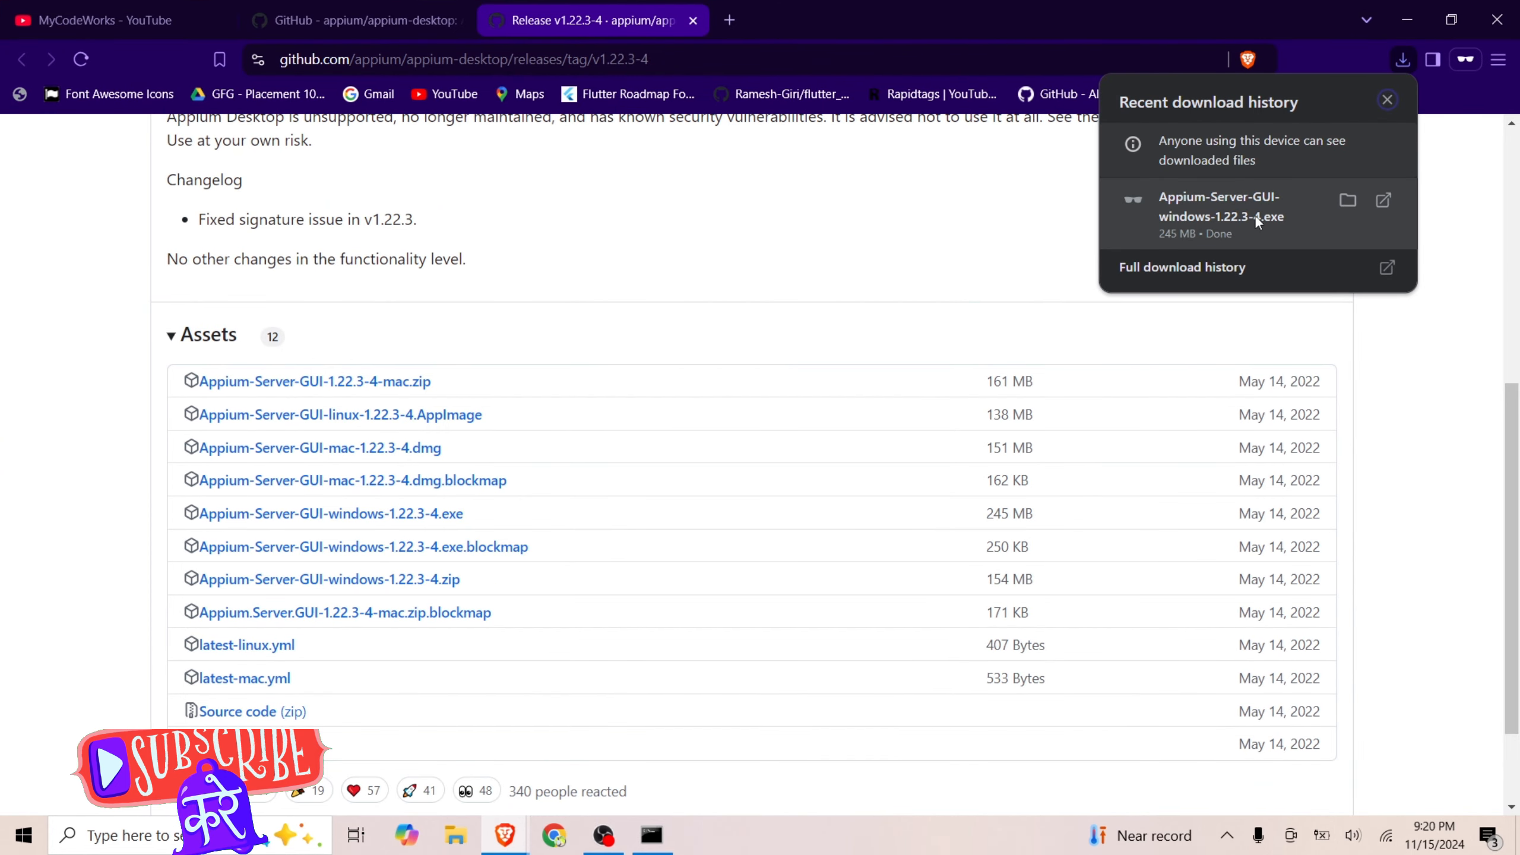
Run the downloaded Appium Server GUI installer and install it with the "Only for me" option
{"action": "left_click", "coordinate": [1387, 199]}
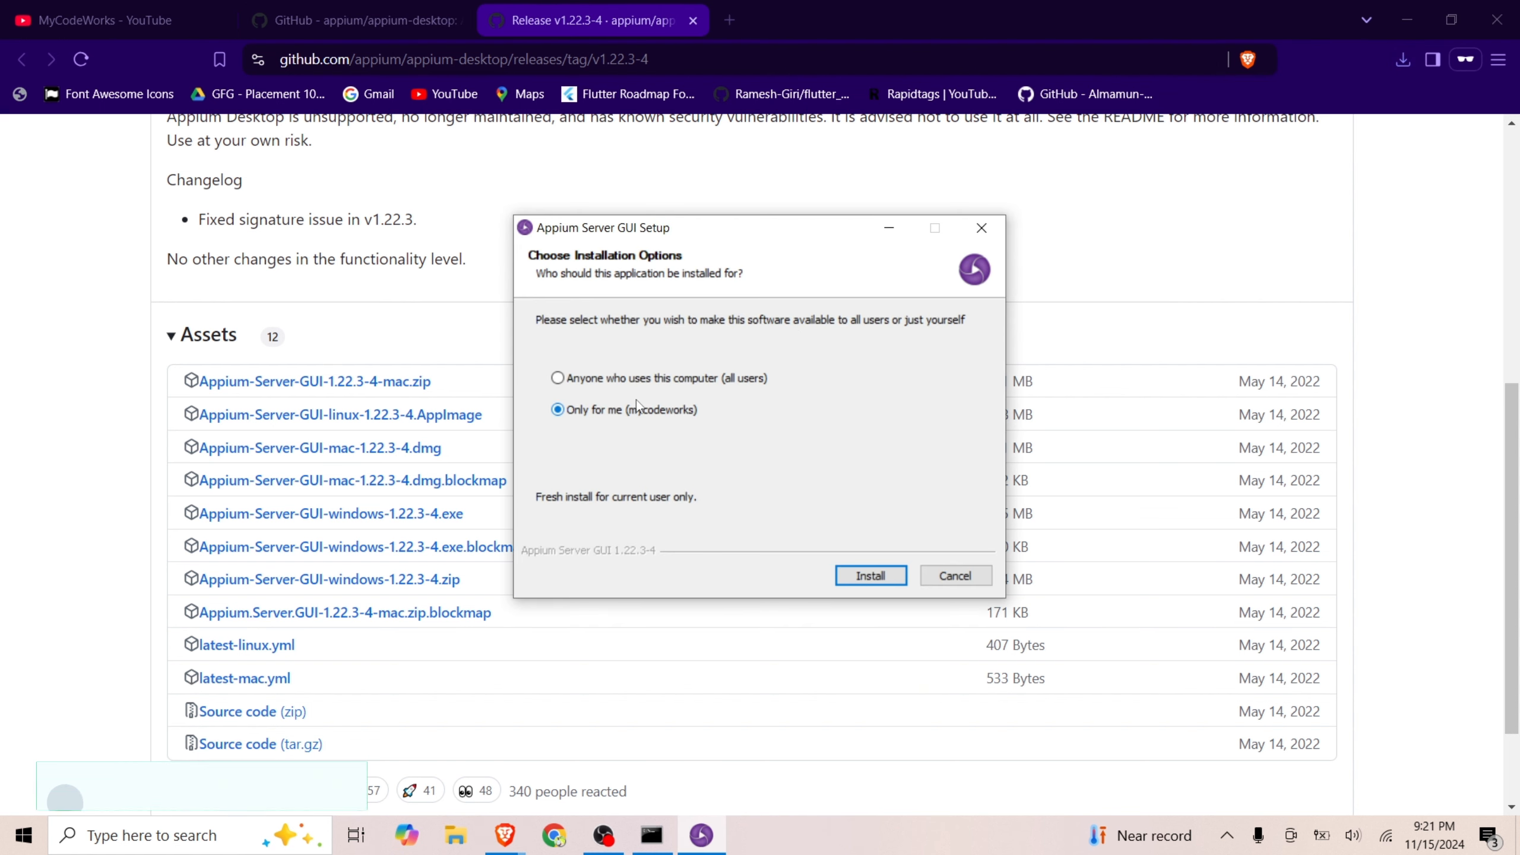
{"action": "left_click", "coordinate": [635, 379]}
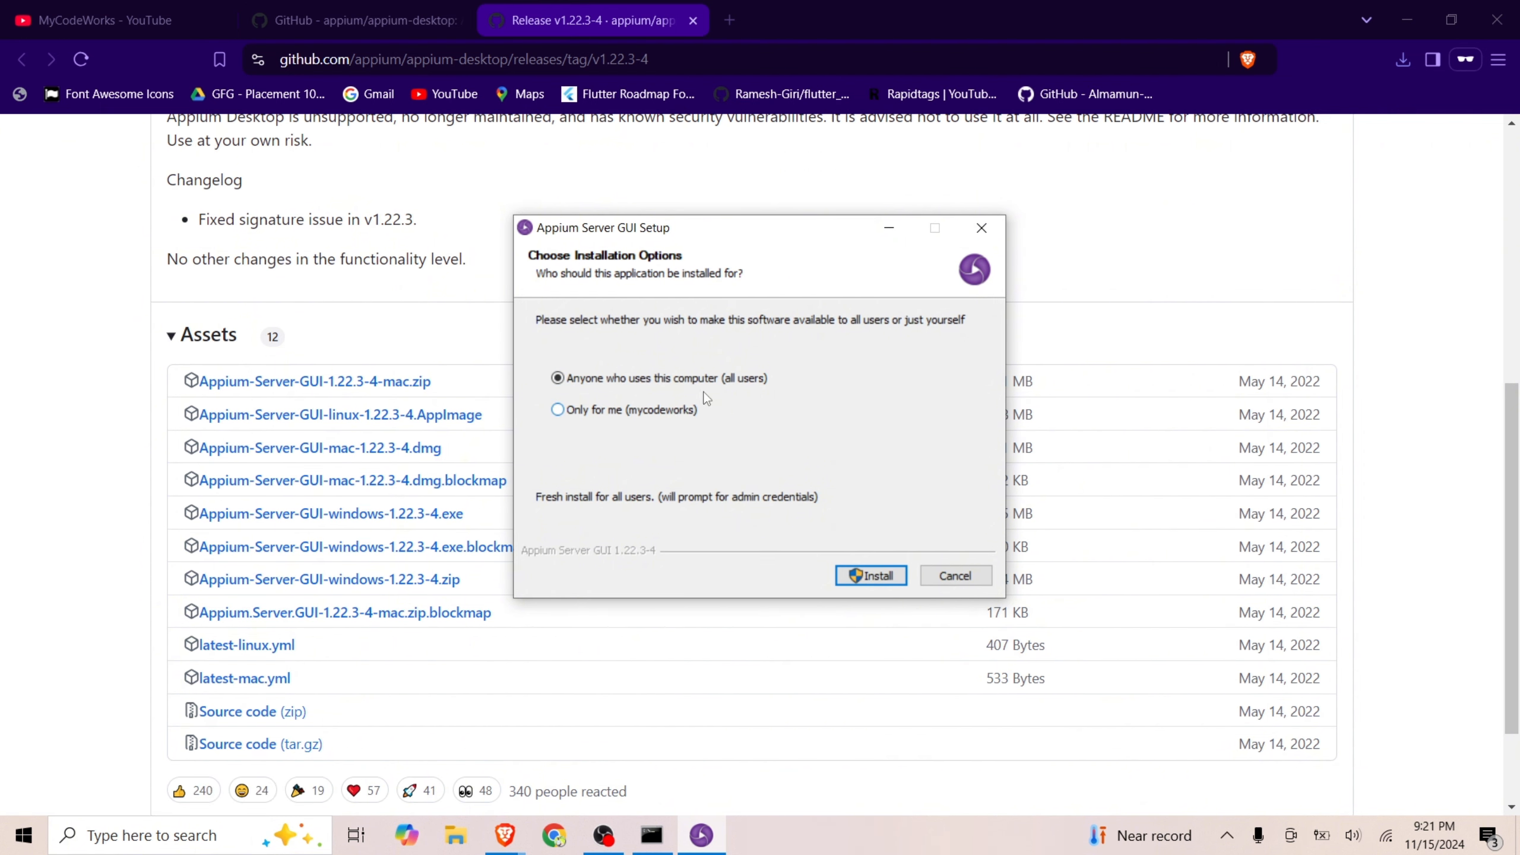
{"action": "left_click", "coordinate": [575, 409]}
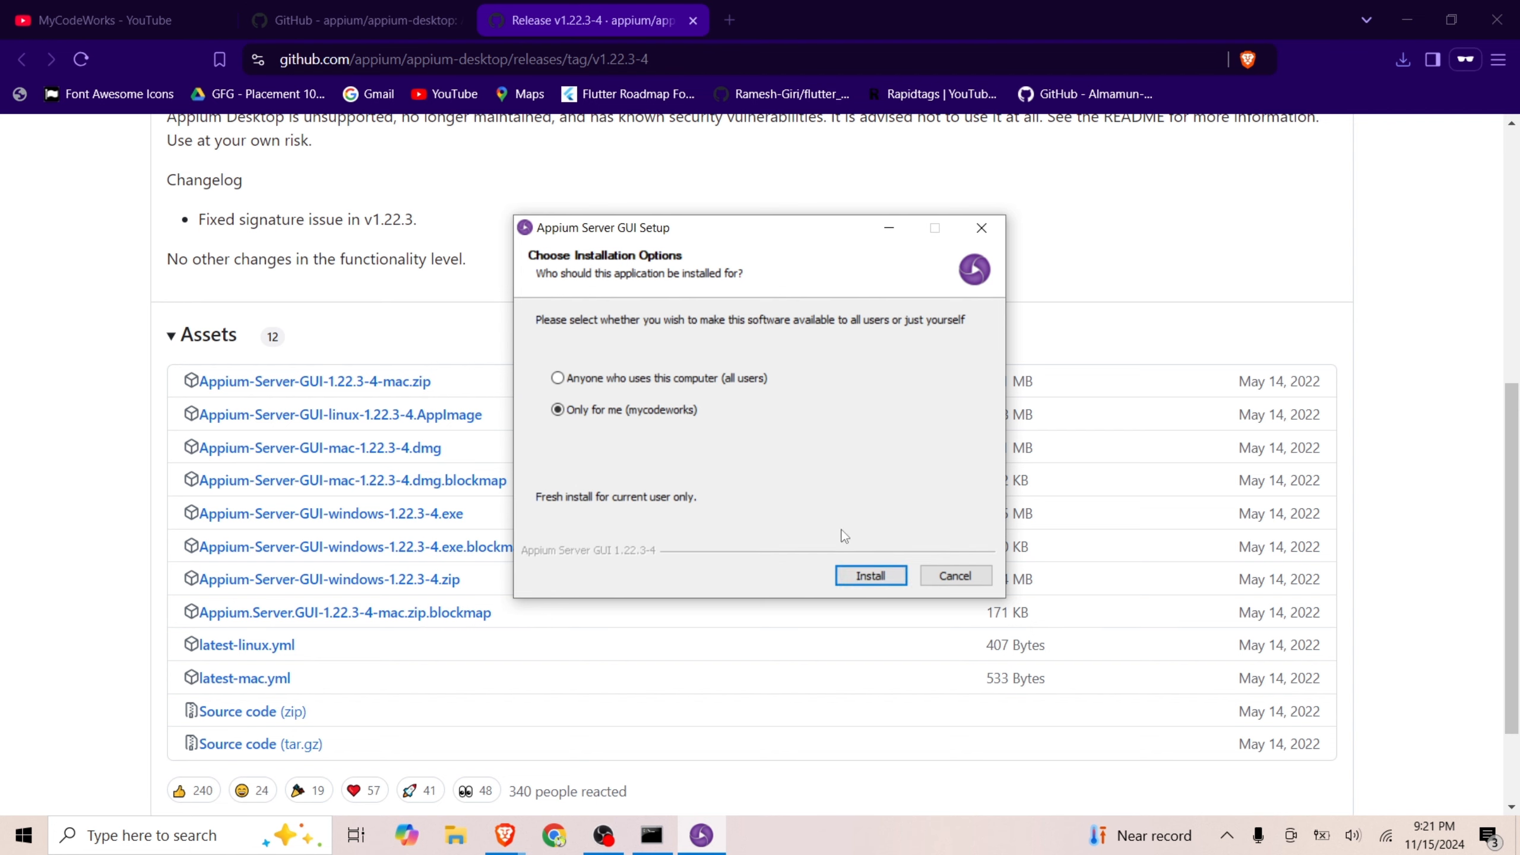
{"action": "left_click", "coordinate": [871, 576]}
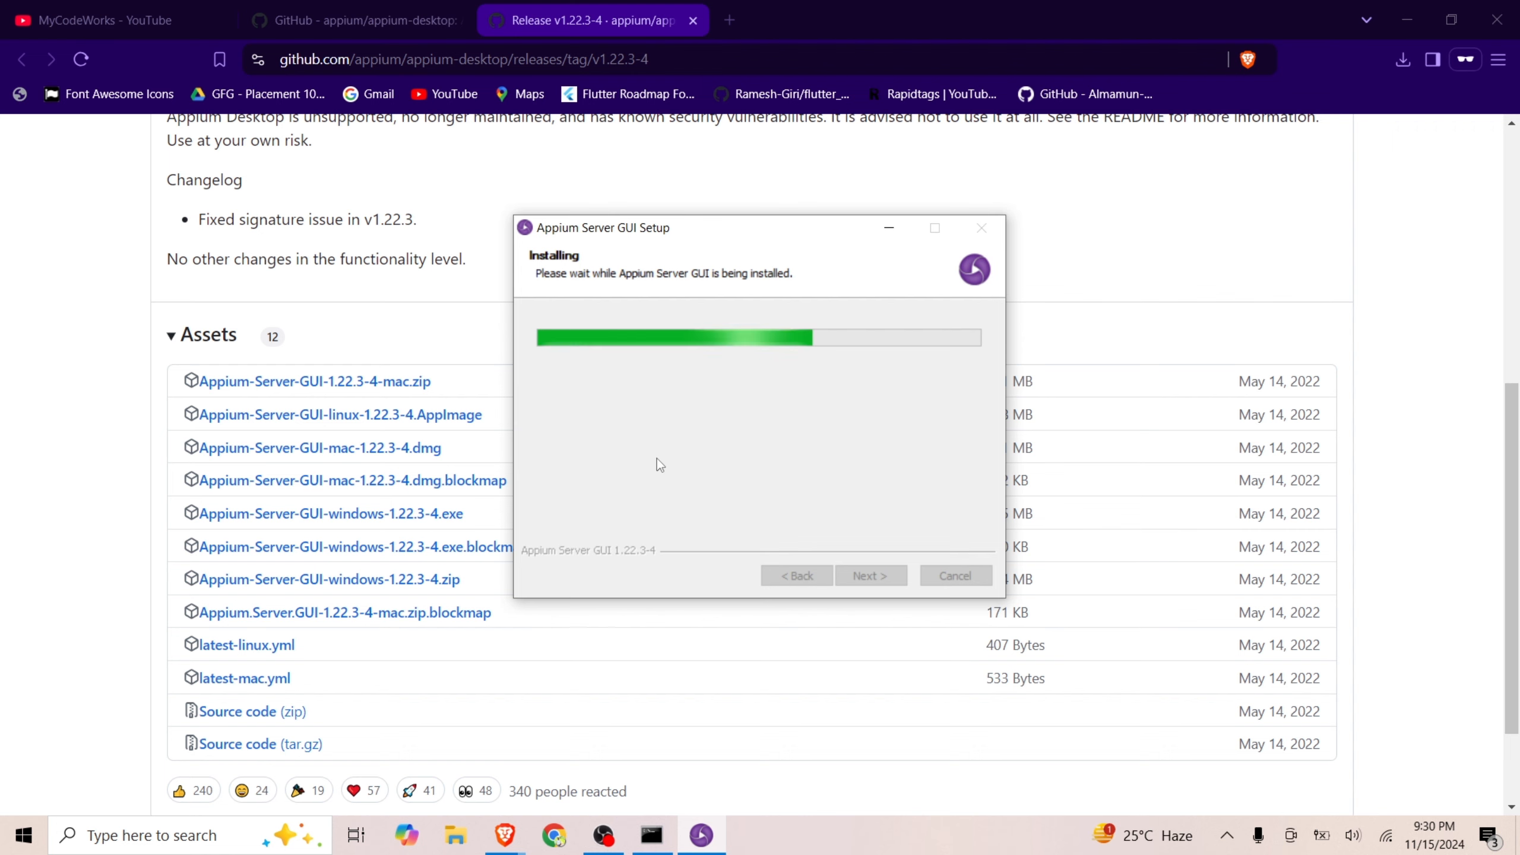
{"action": "left_click", "coordinate": [609, 837]}
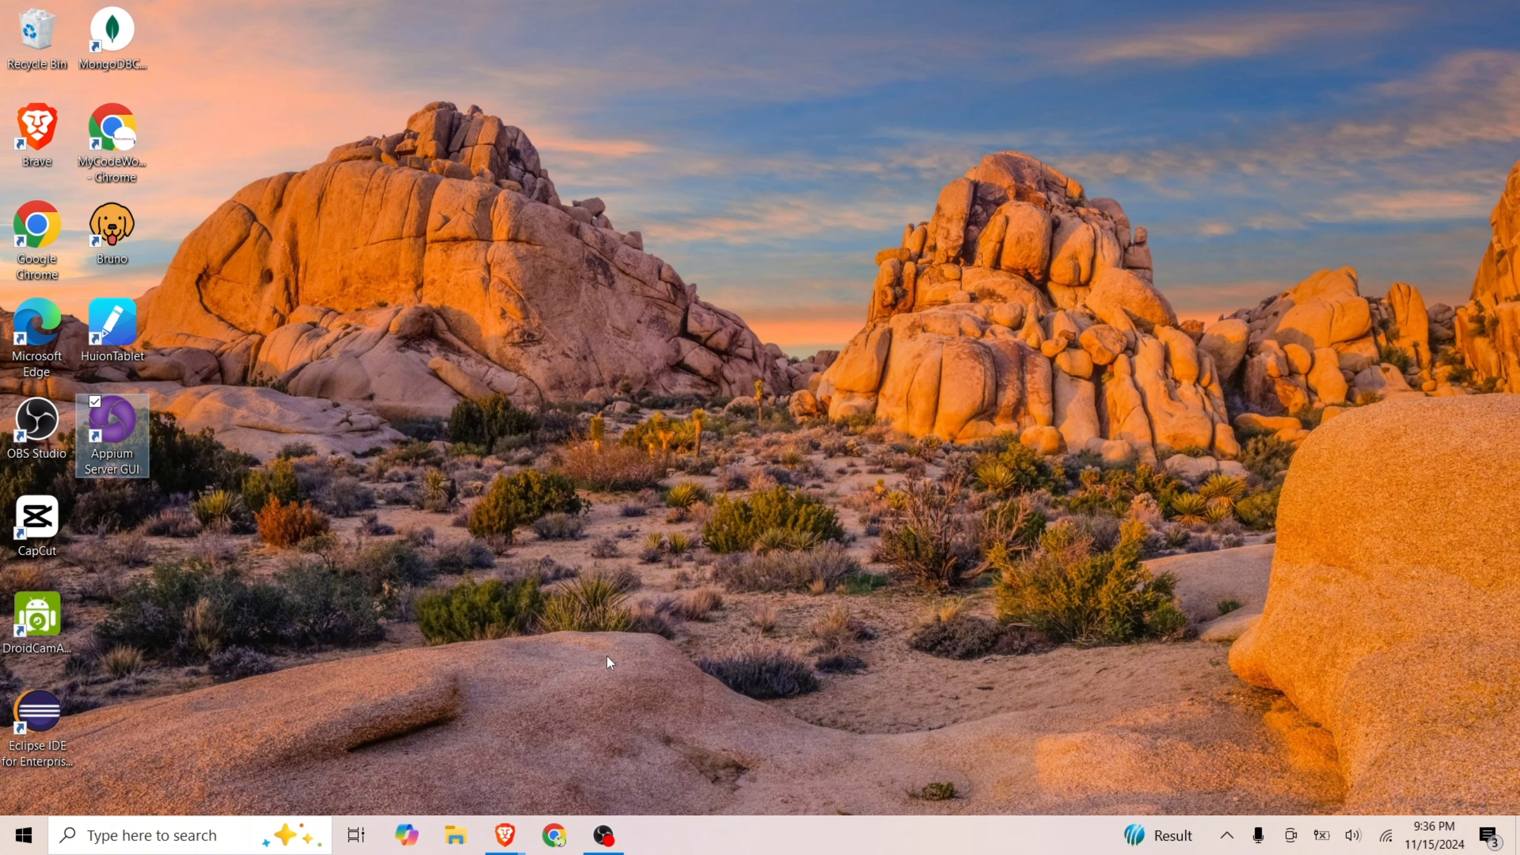
Open Command Prompt and install Appium Doctor globally by running npm install appium-doctor -g
{"action": "key", "text": "super+r"}
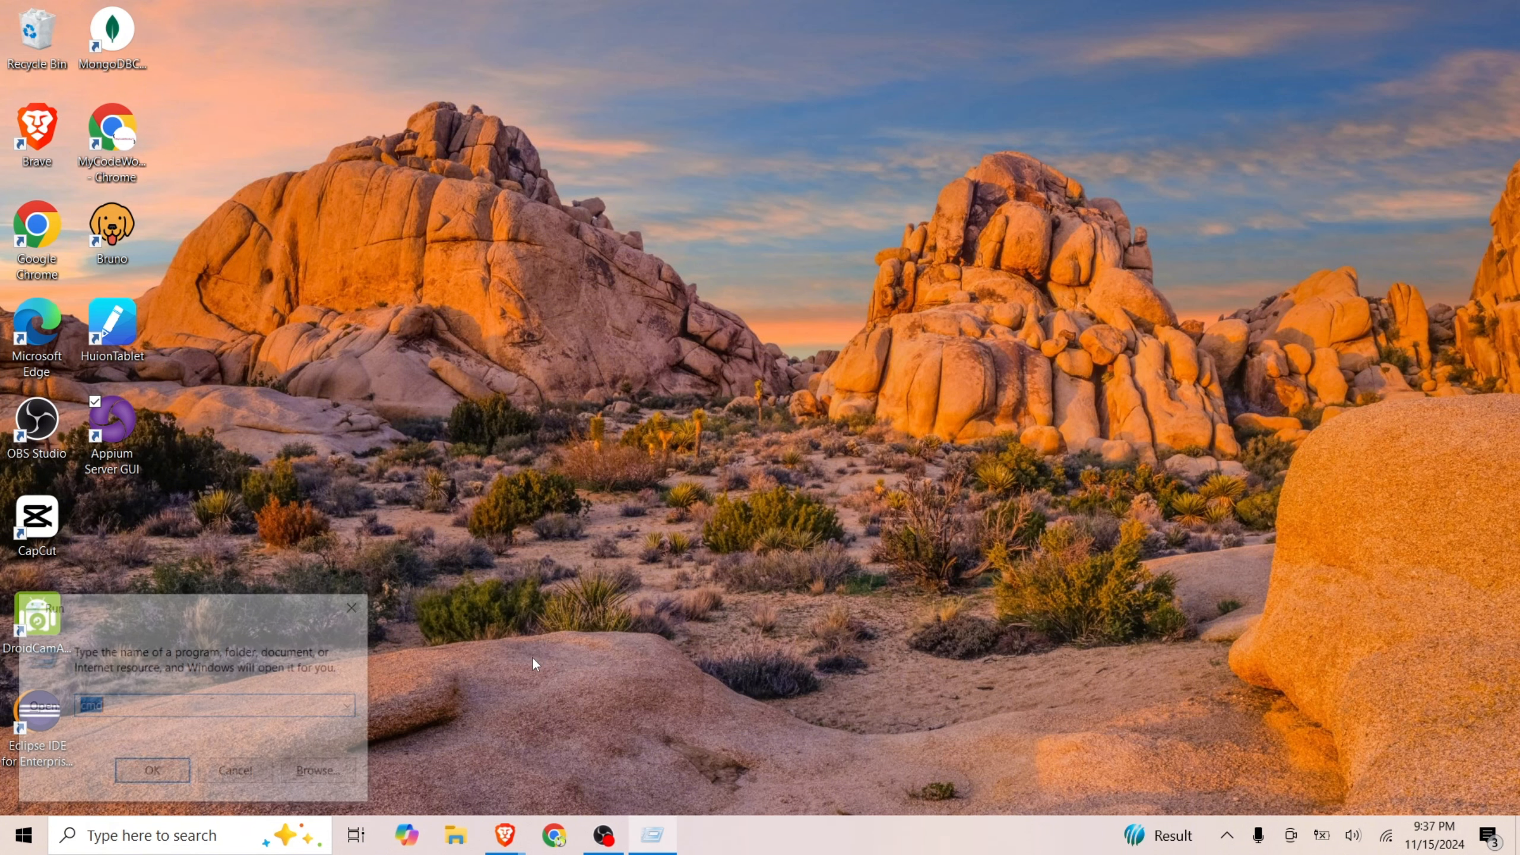
{"action": "key", "text": "Return"}
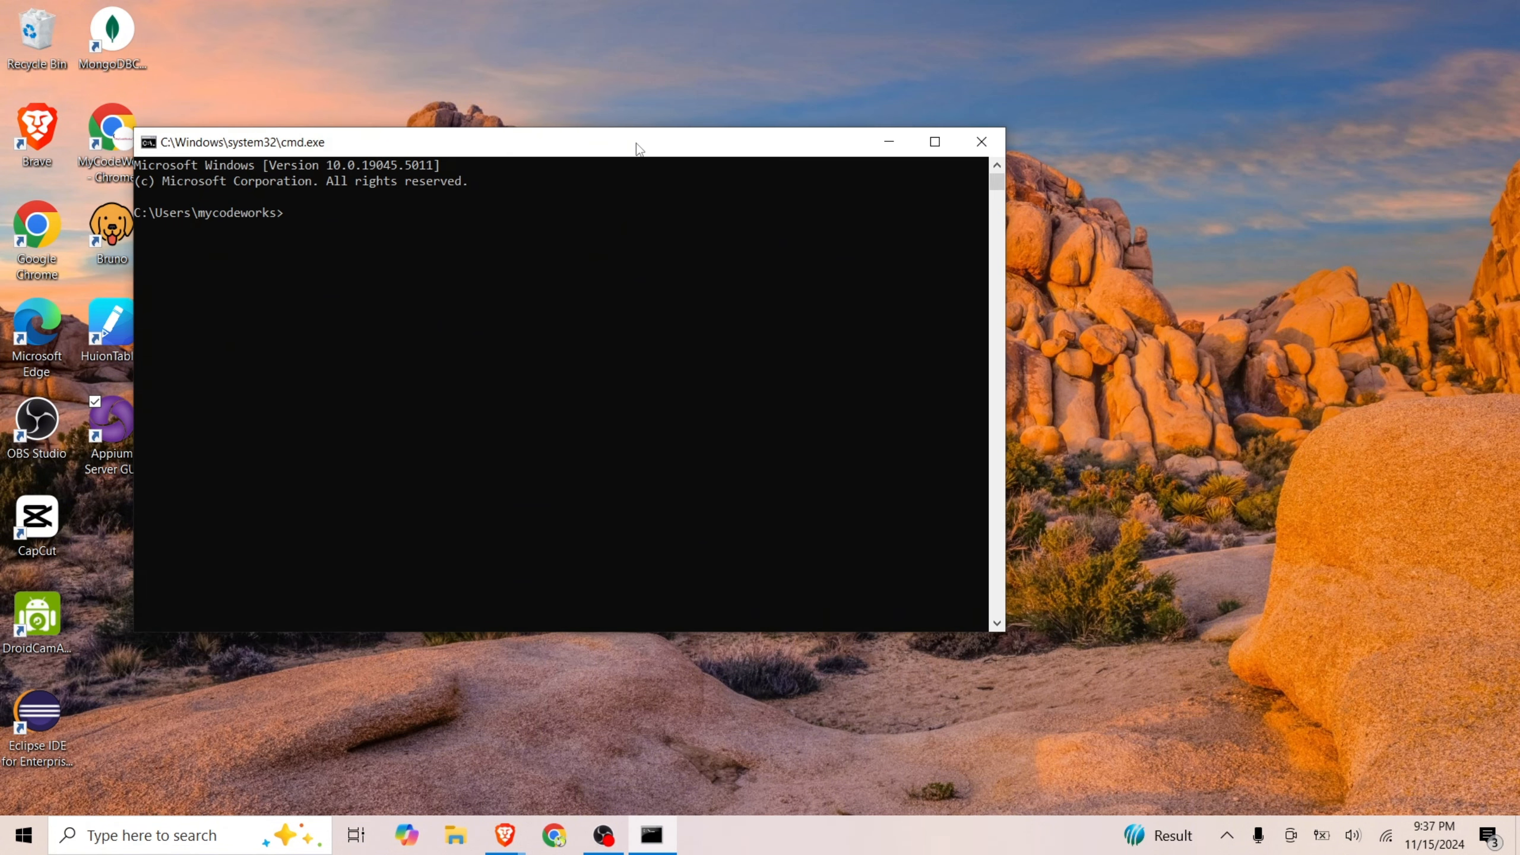
{"action": "type", "text": "npm instal"}
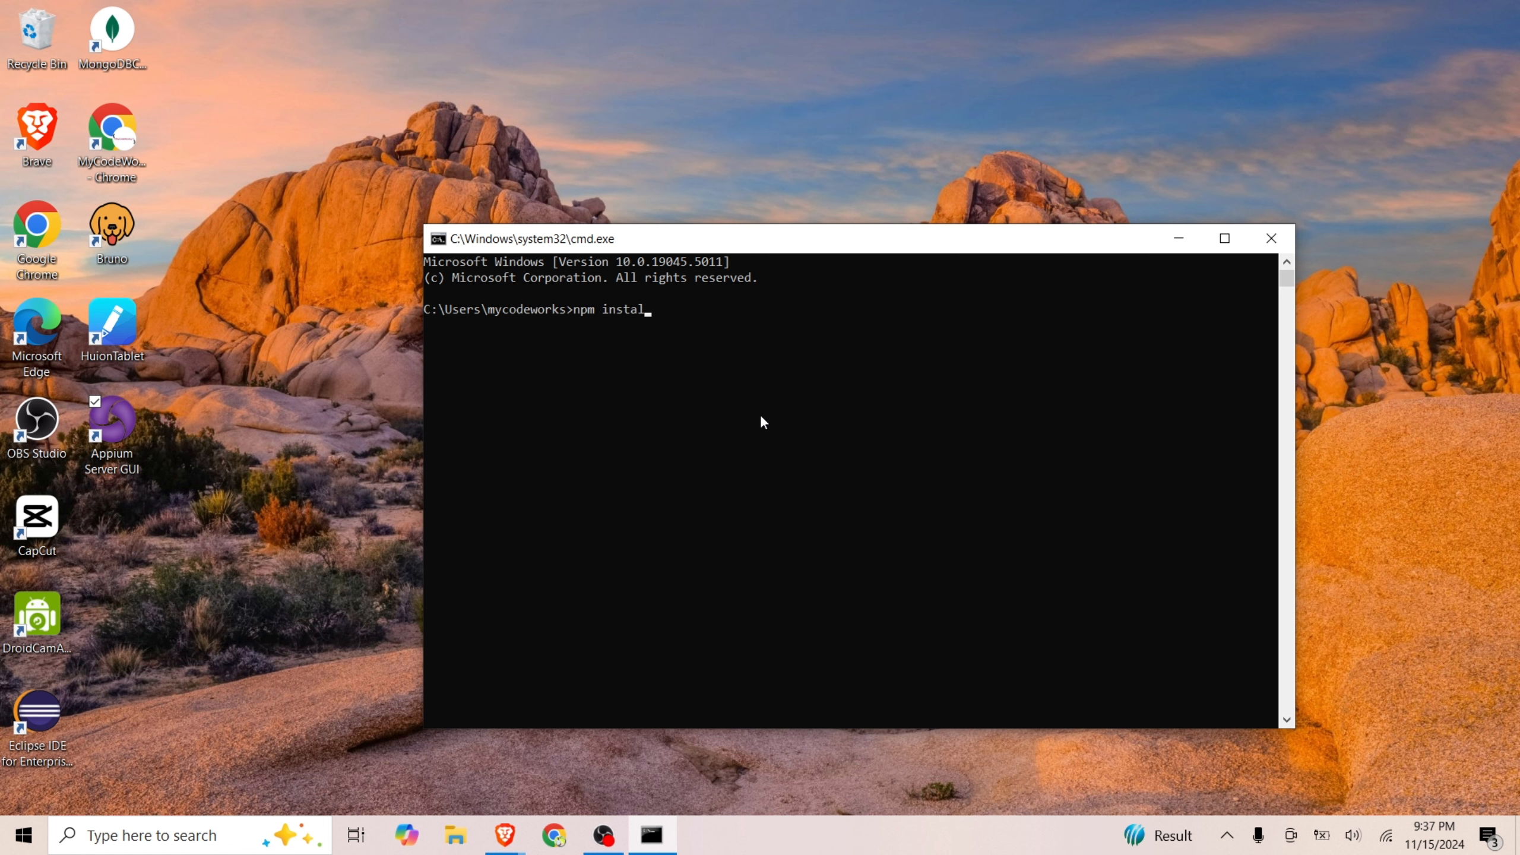
{"action": "type", "text": "l appium"}
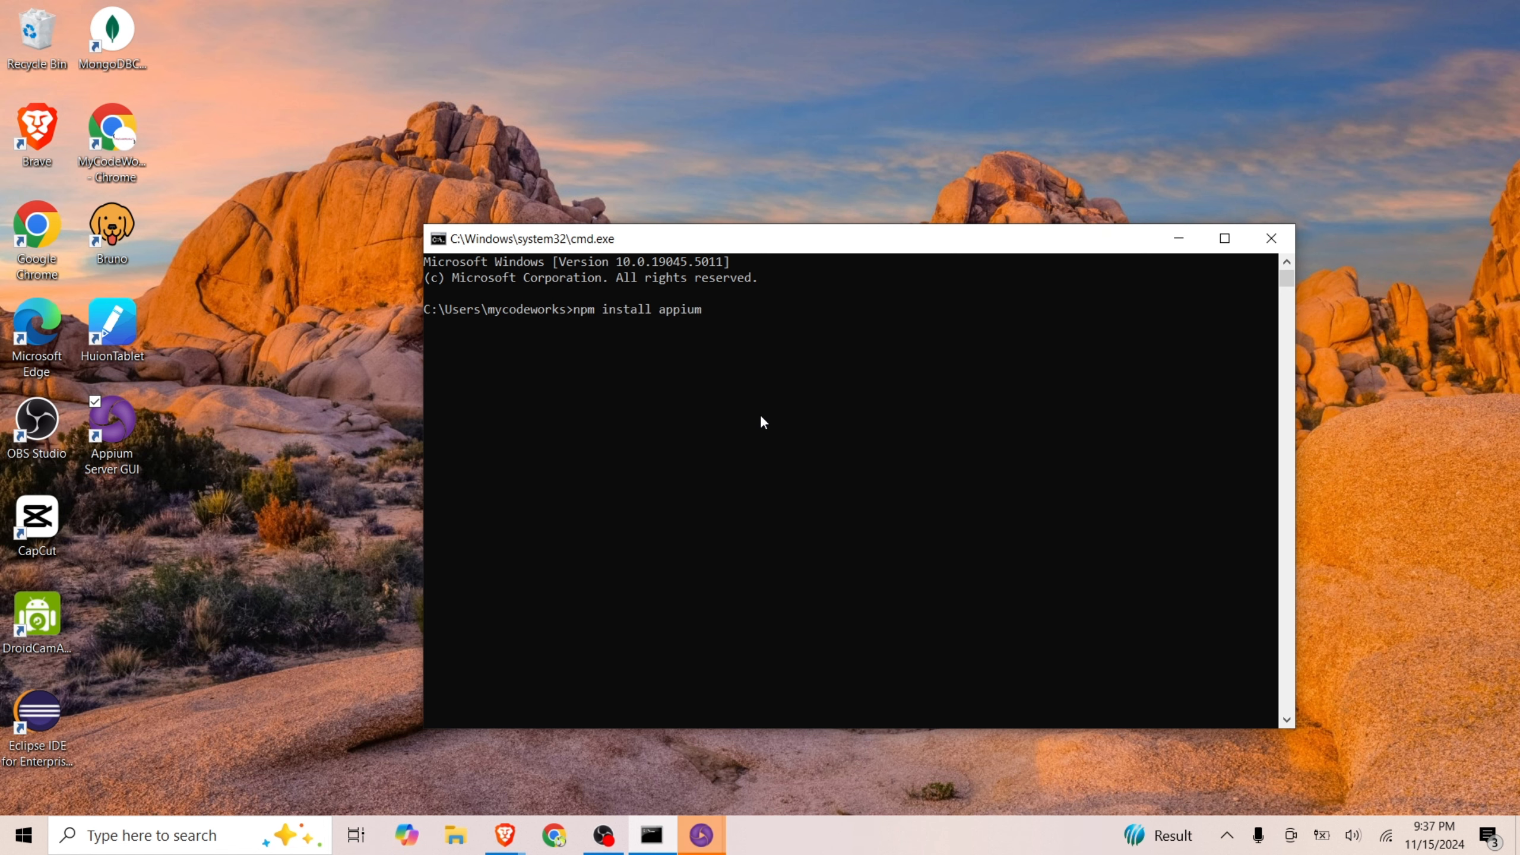
{"action": "type", "text": "-doctor -g"}
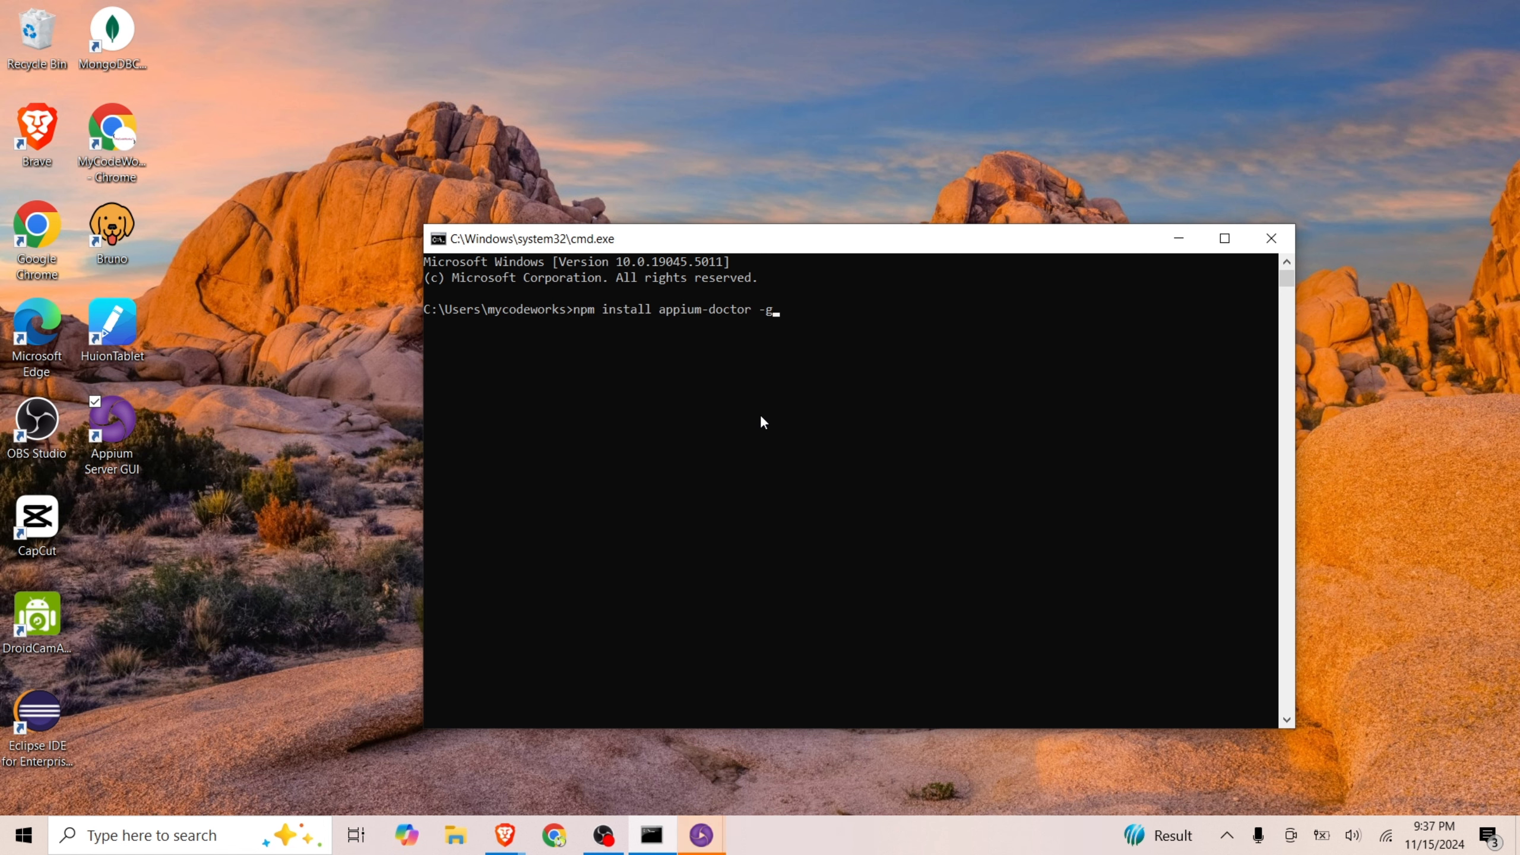
{"action": "key", "text": "Return"}
Check the loading progress of the launching Appium windows while the appium-doctor installation runs
{"action": "left_click", "coordinate": [702, 844]}
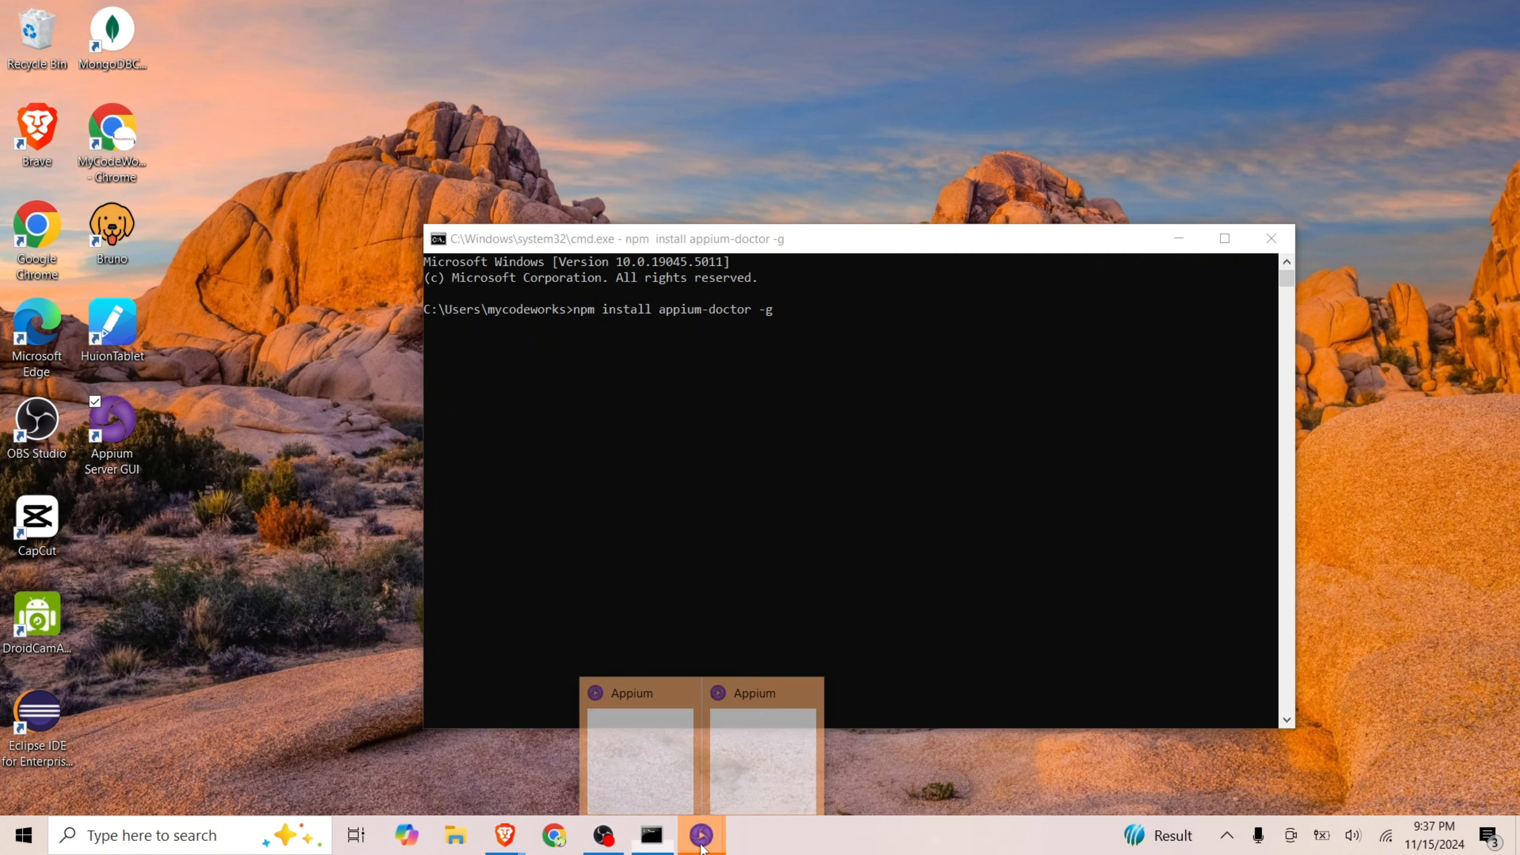
{"action": "left_click", "coordinate": [757, 723]}
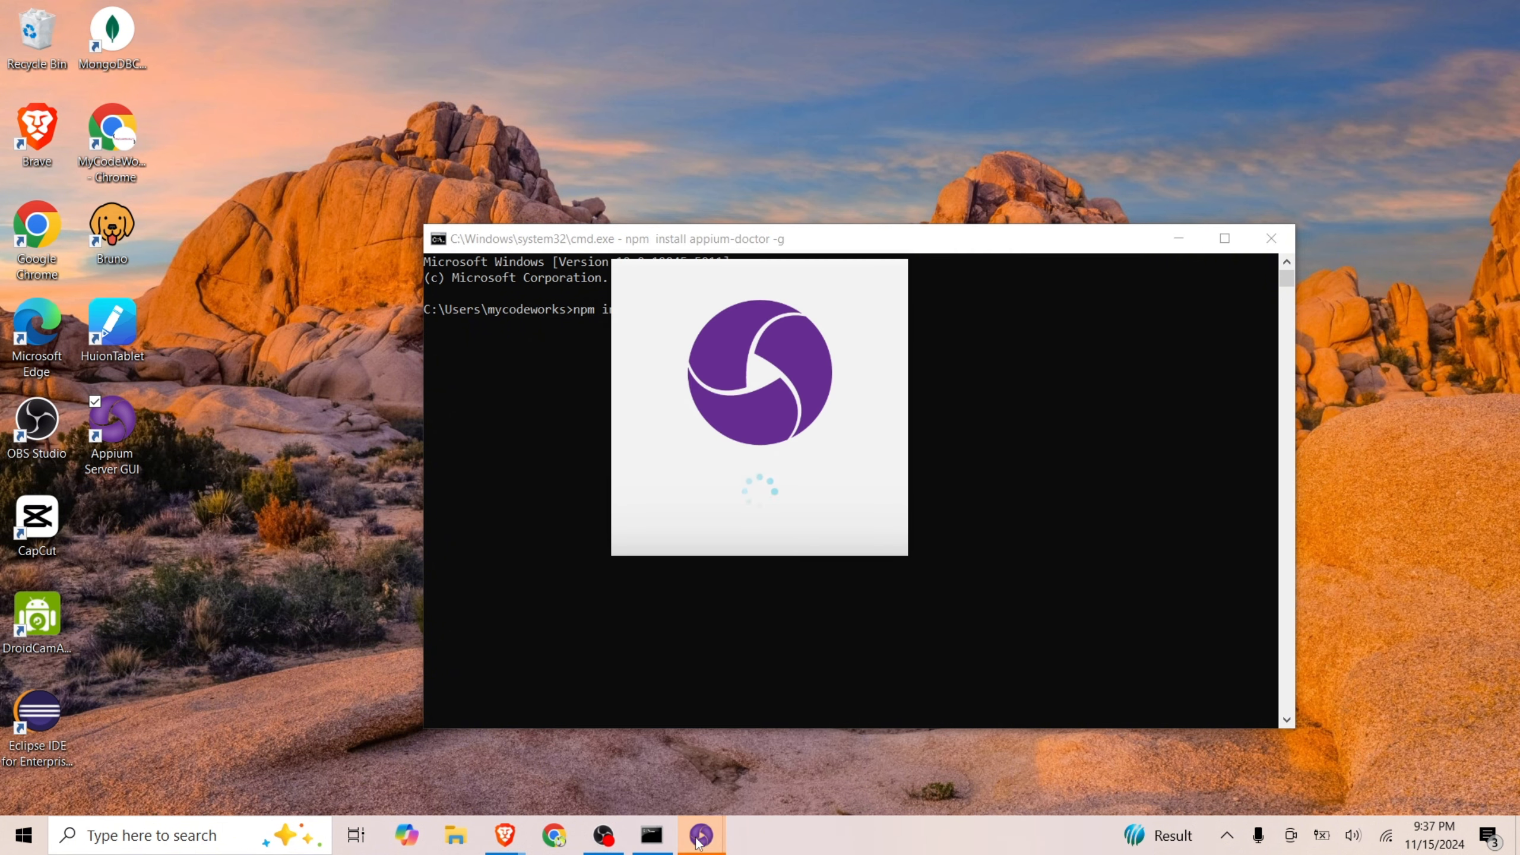
{"action": "mouse_move", "coordinate": [698, 842]}
{"action": "left_click", "coordinate": [807, 687]}
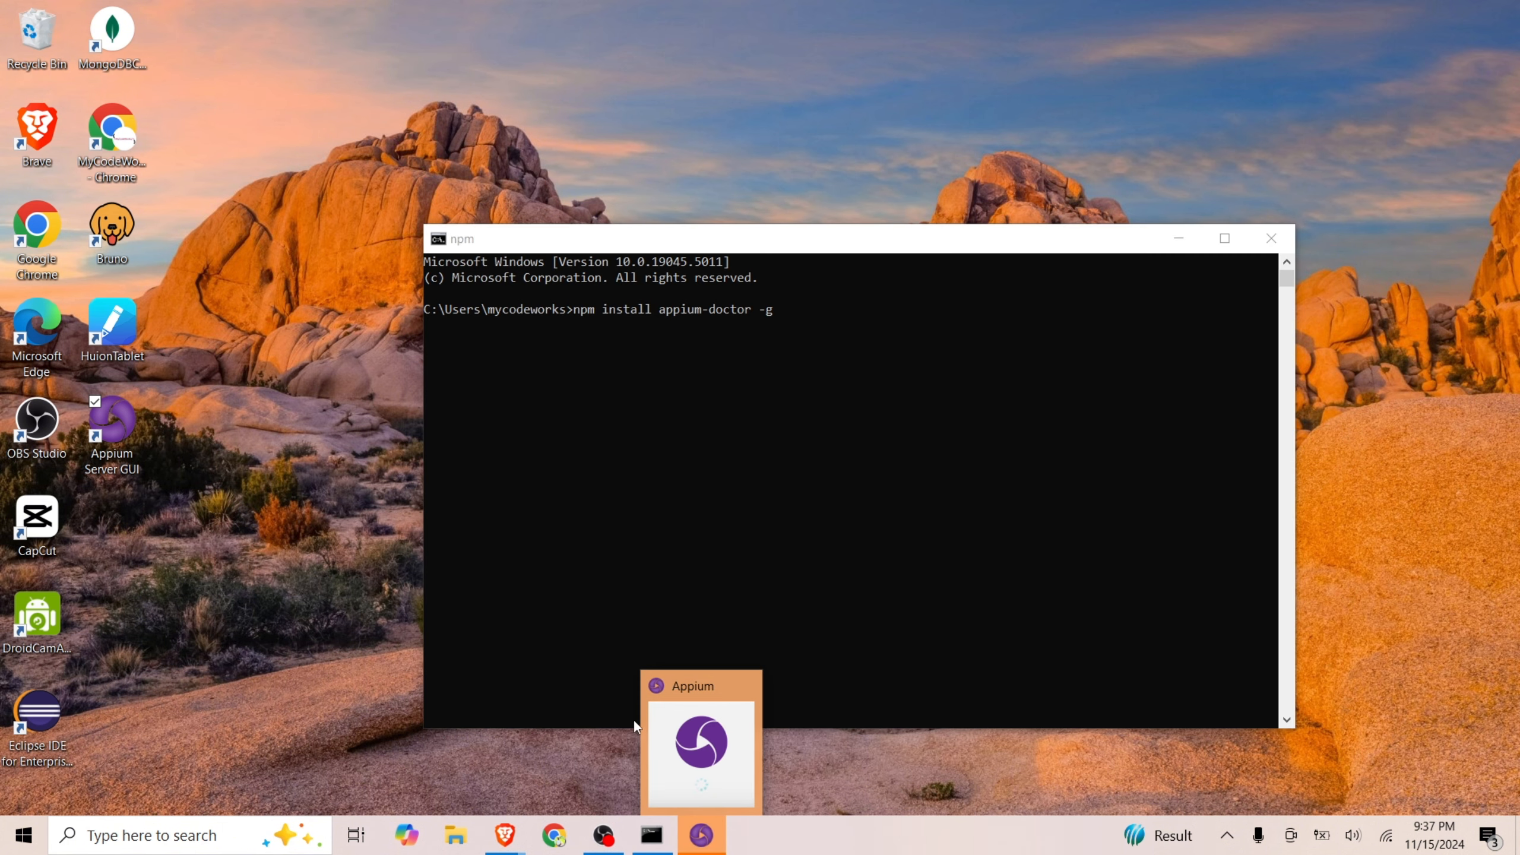
{"action": "left_click", "coordinate": [701, 460]}
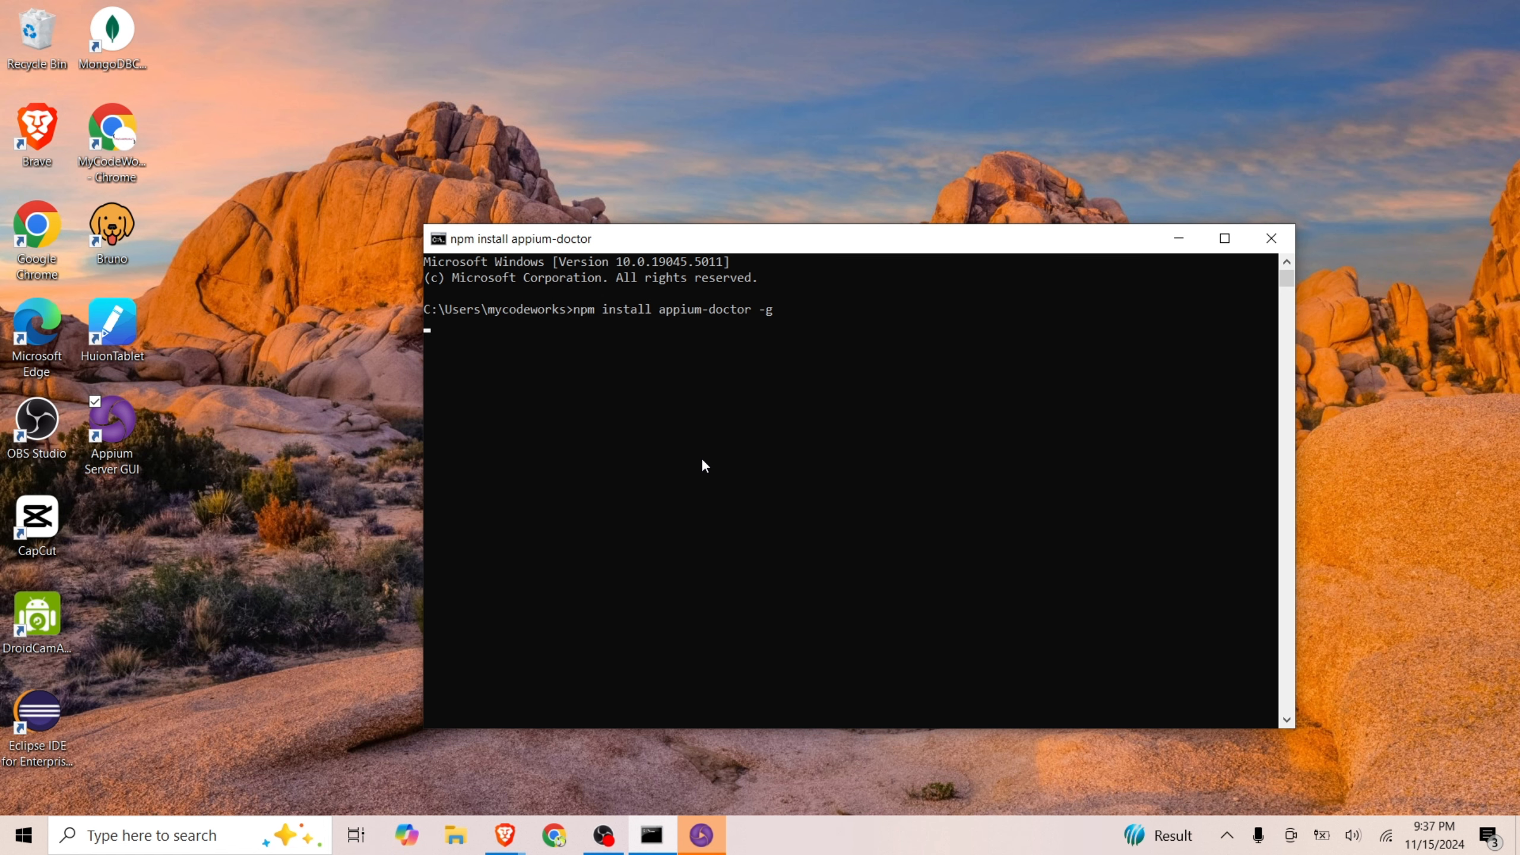
{"action": "left_click", "coordinate": [701, 842]}
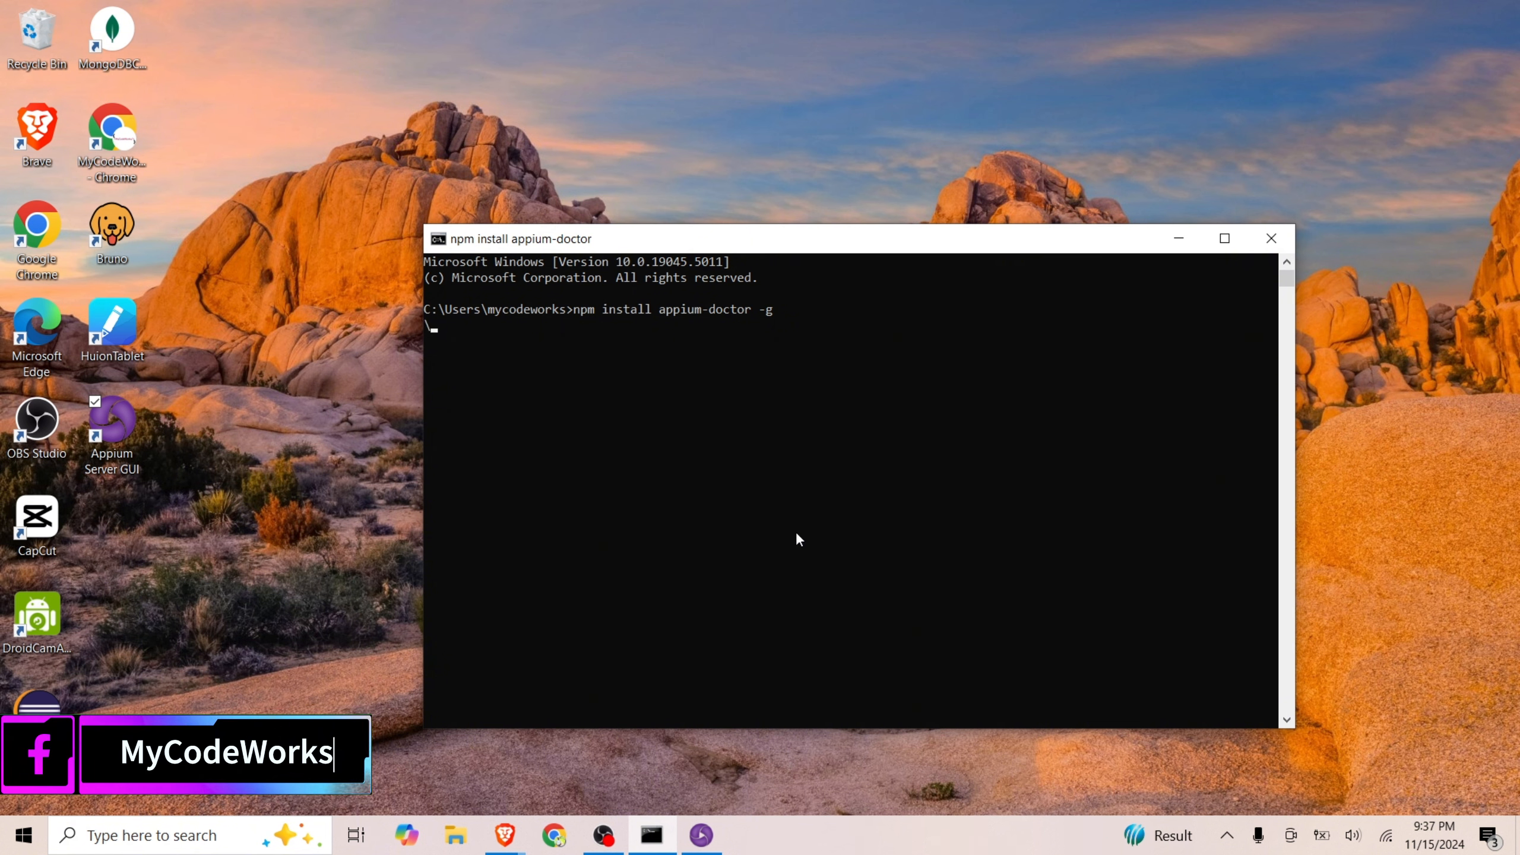
{"action": "left_click", "coordinate": [717, 834]}
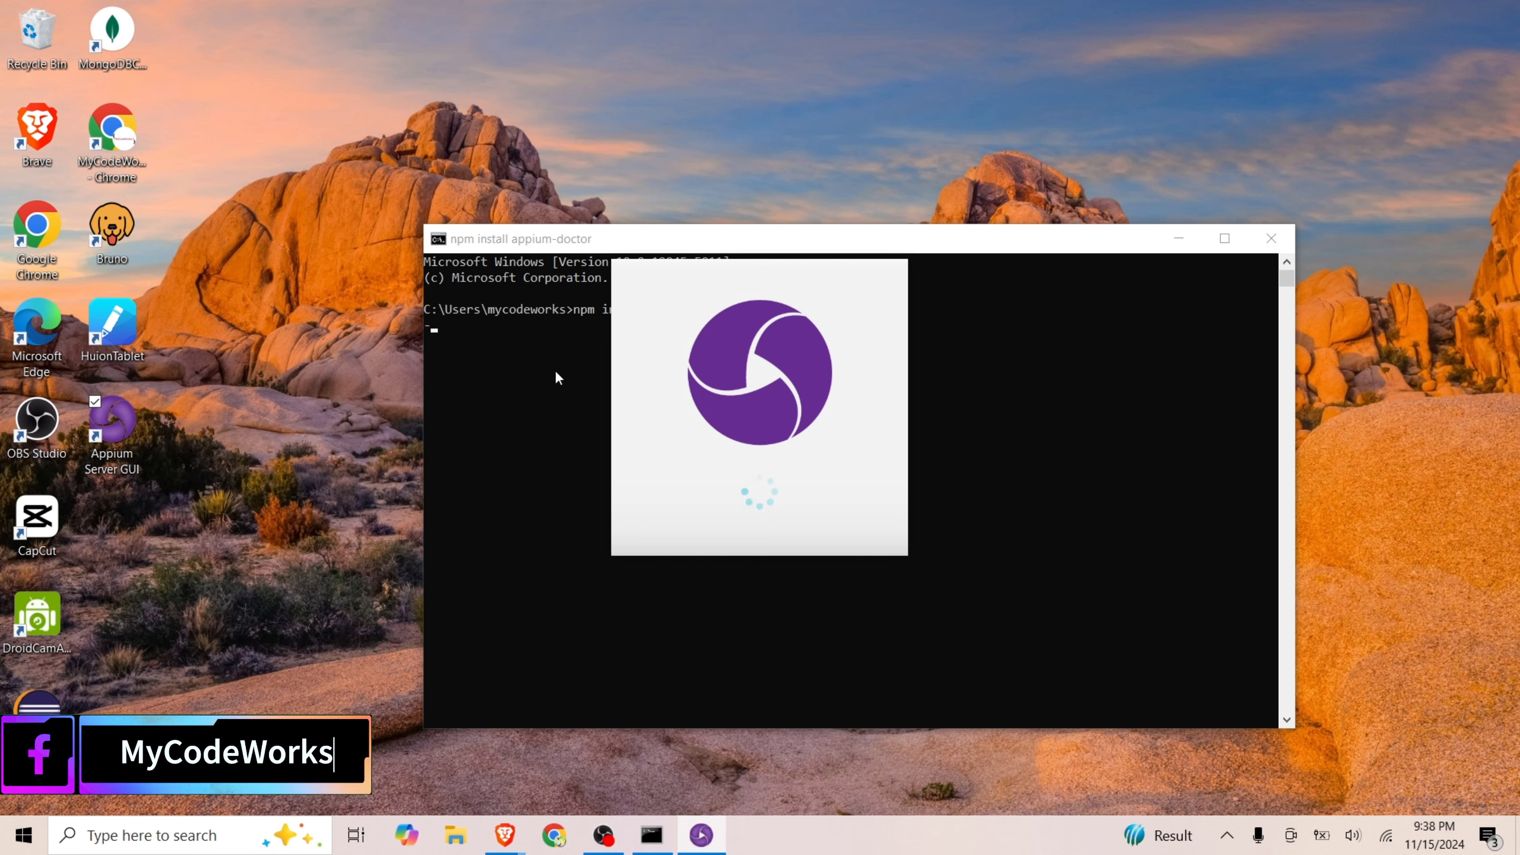
{"action": "double_click", "coordinate": [759, 372]}
Move Command Prompt clear of the Appium splash window, run appium-doctor, and view the start of its diagnostic report
{"action": "left_click_drag", "start_coordinate": [1041, 237], "coordinate": [1131, 598]}
{"action": "left_click", "coordinate": [508, 484]}
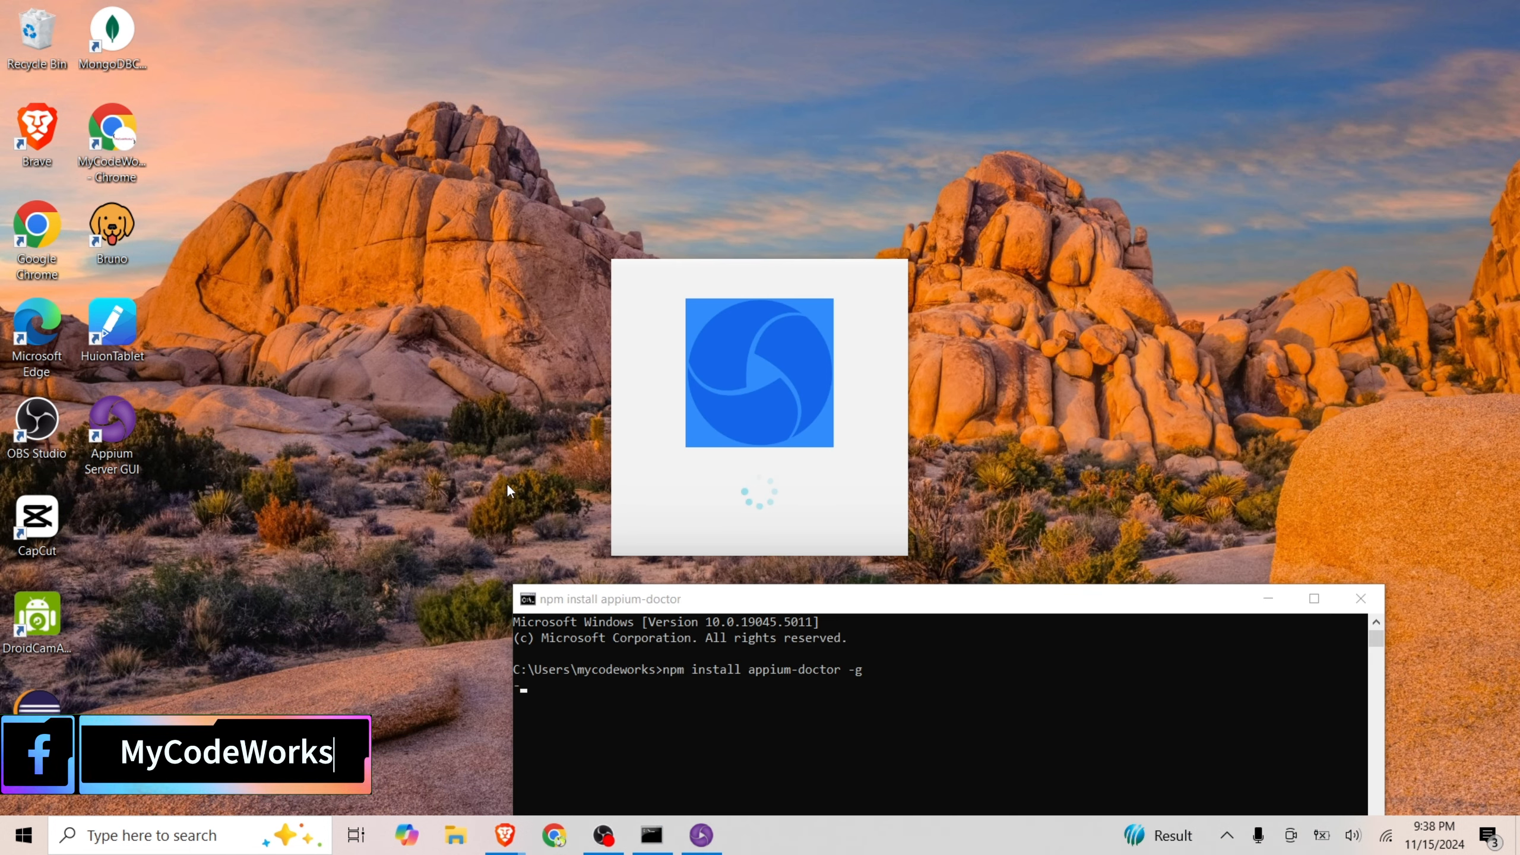
{"action": "left_click_drag", "start_coordinate": [994, 599], "coordinate": [962, 607]}
{"action": "type", "text": "appium-doctor"}
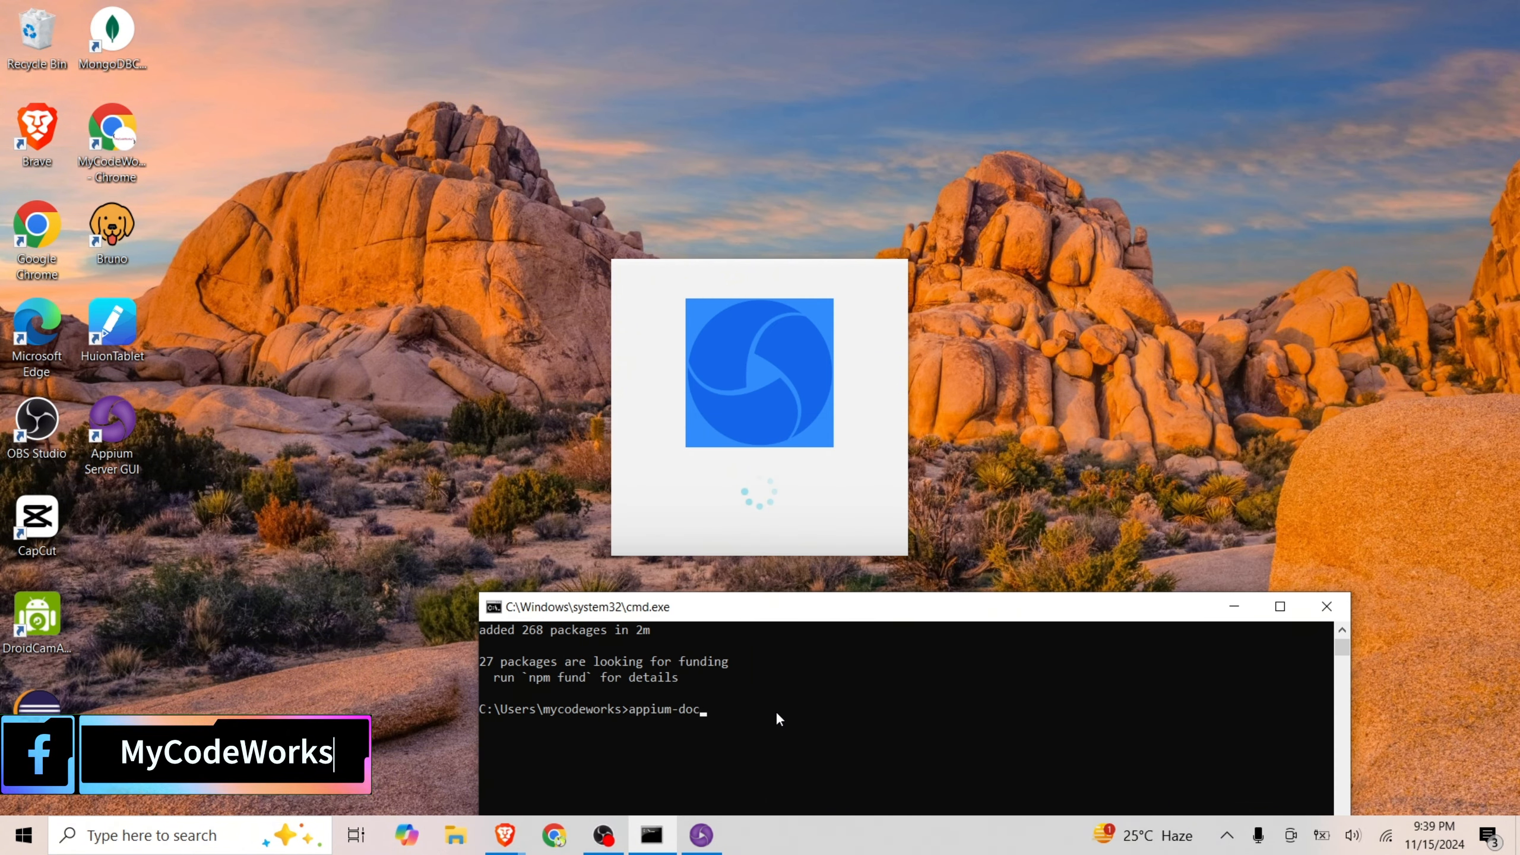
{"action": "key", "text": "Return"}
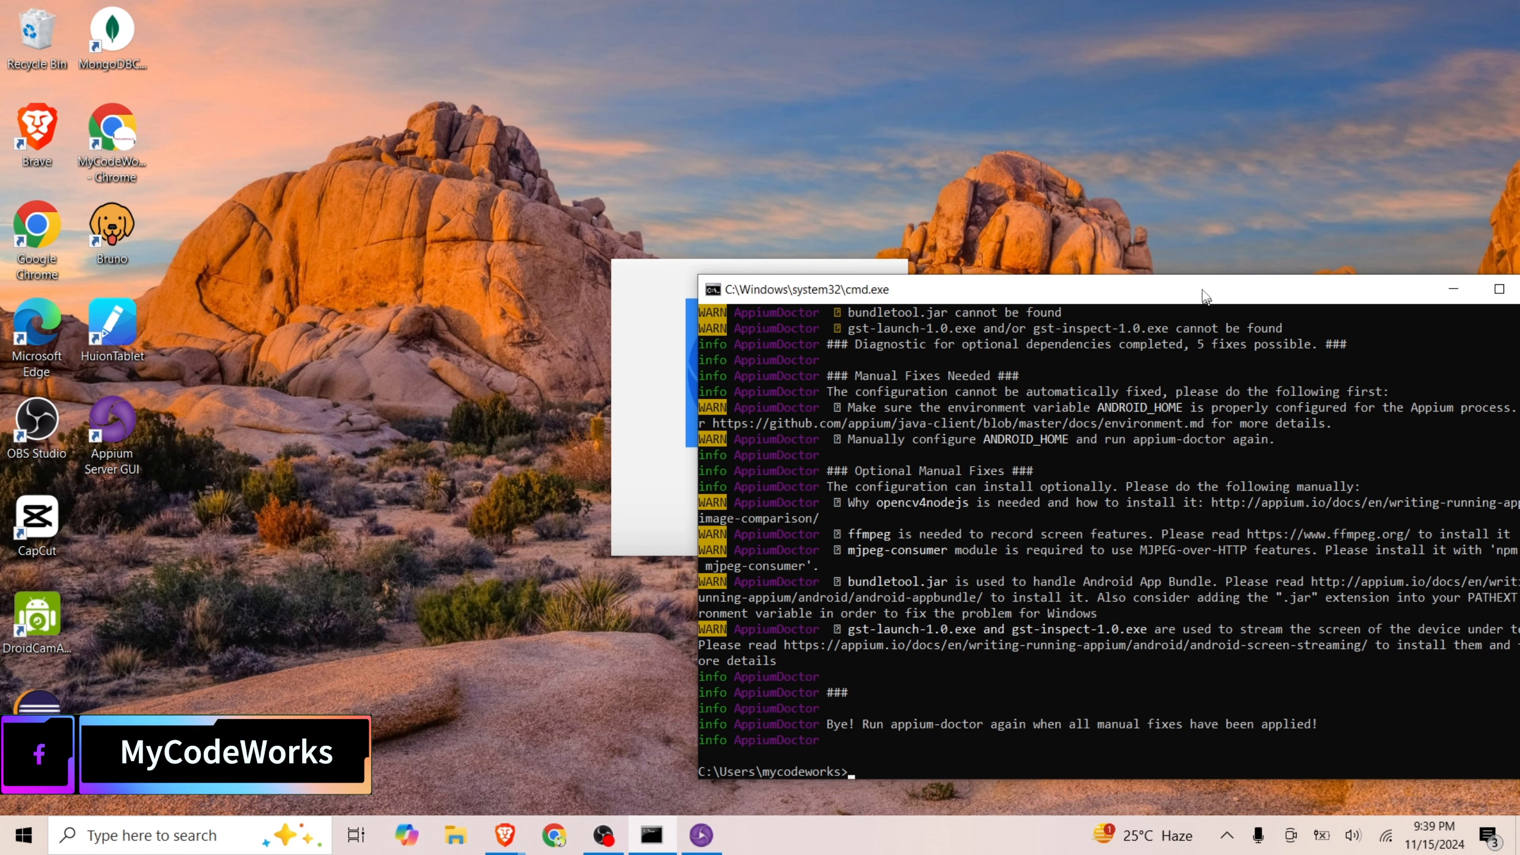
{"action": "left_click_drag", "start_coordinate": [1201, 290], "coordinate": [1199, 229]}
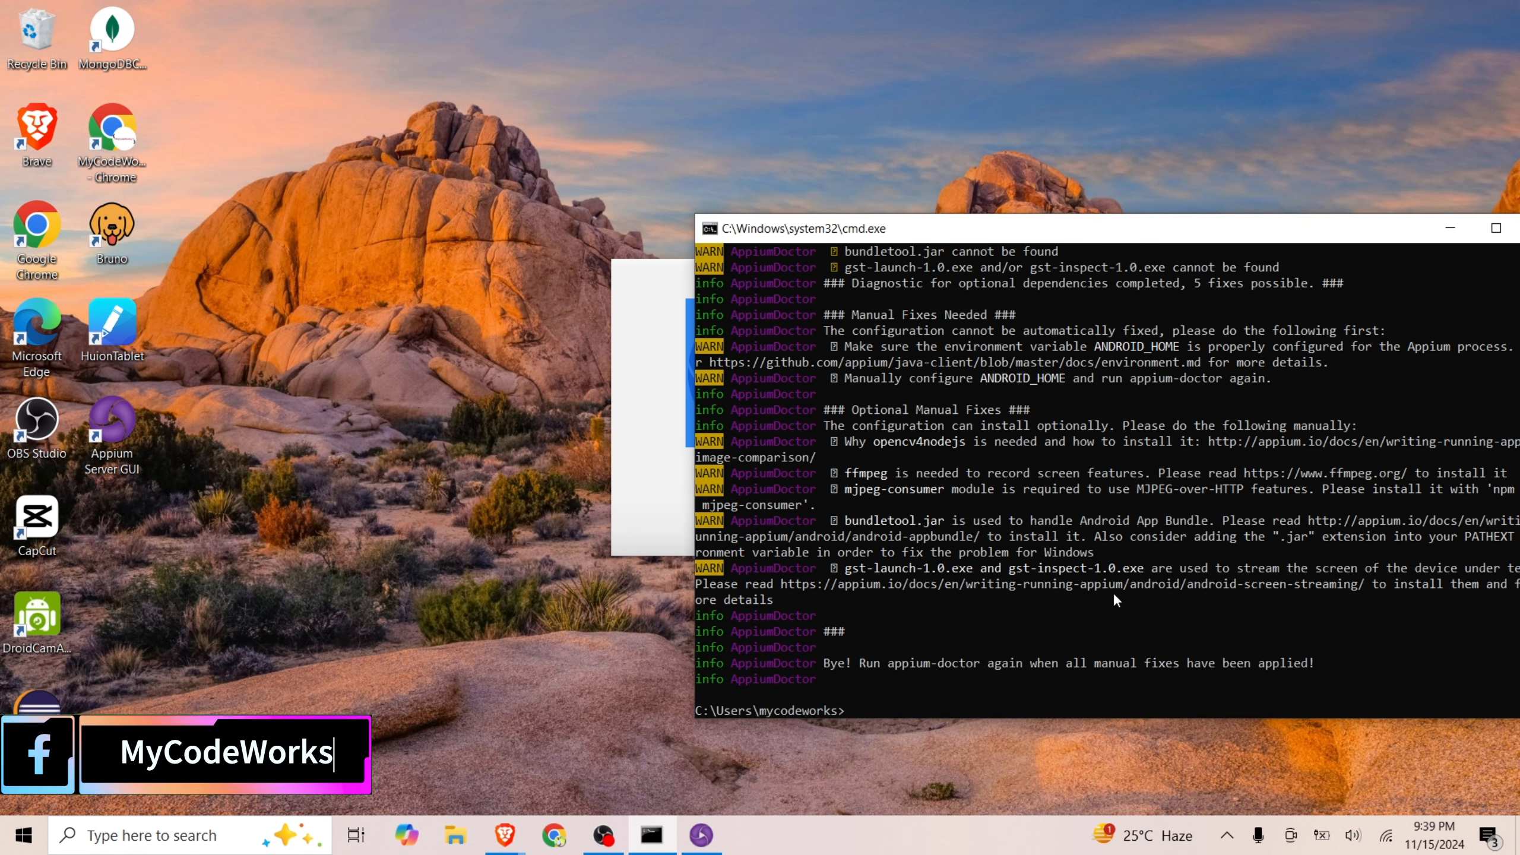
{"action": "scroll", "coordinate": [1113, 591], "scroll_direction": "up", "scroll_amount": 9}
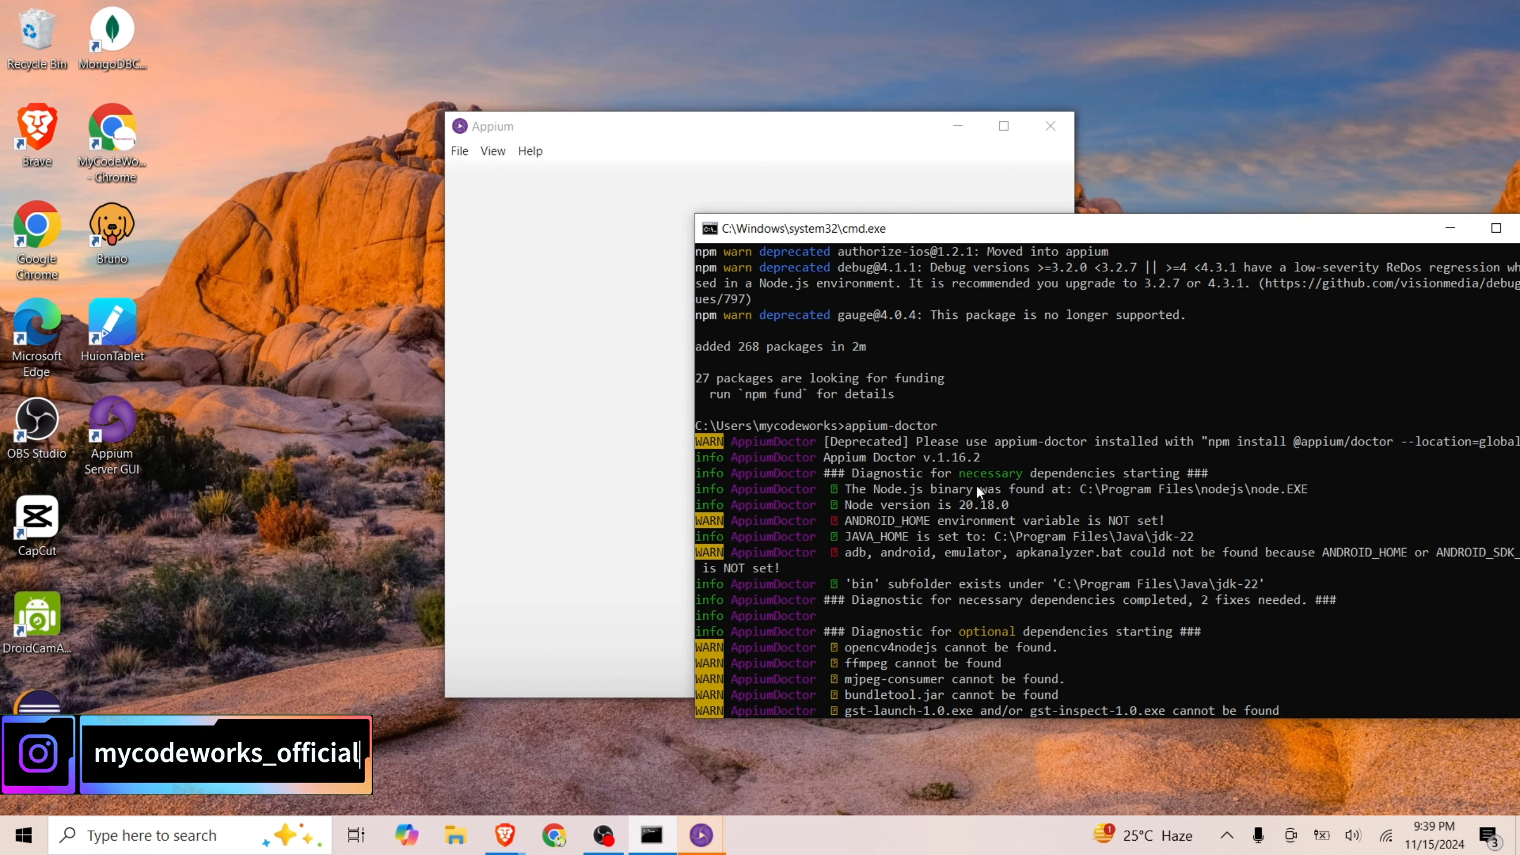
Arrange the Command Prompt and Appium windows side by side and close the duplicate Appium window
{"action": "left_click_drag", "start_coordinate": [960, 231], "coordinate": [597, 594]}
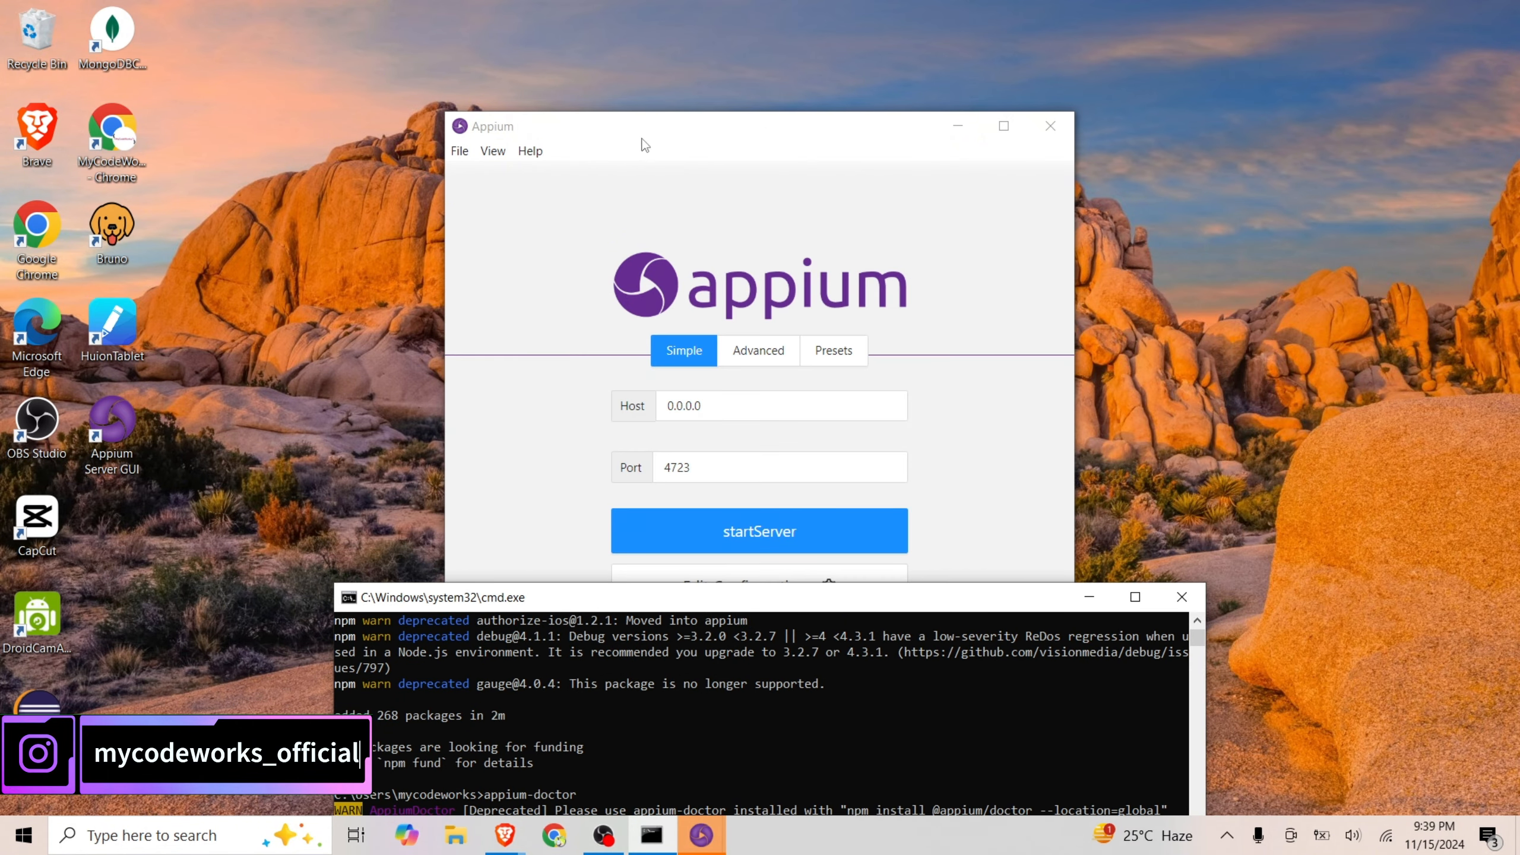
{"action": "left_click_drag", "start_coordinate": [652, 126], "coordinate": [1019, 33]}
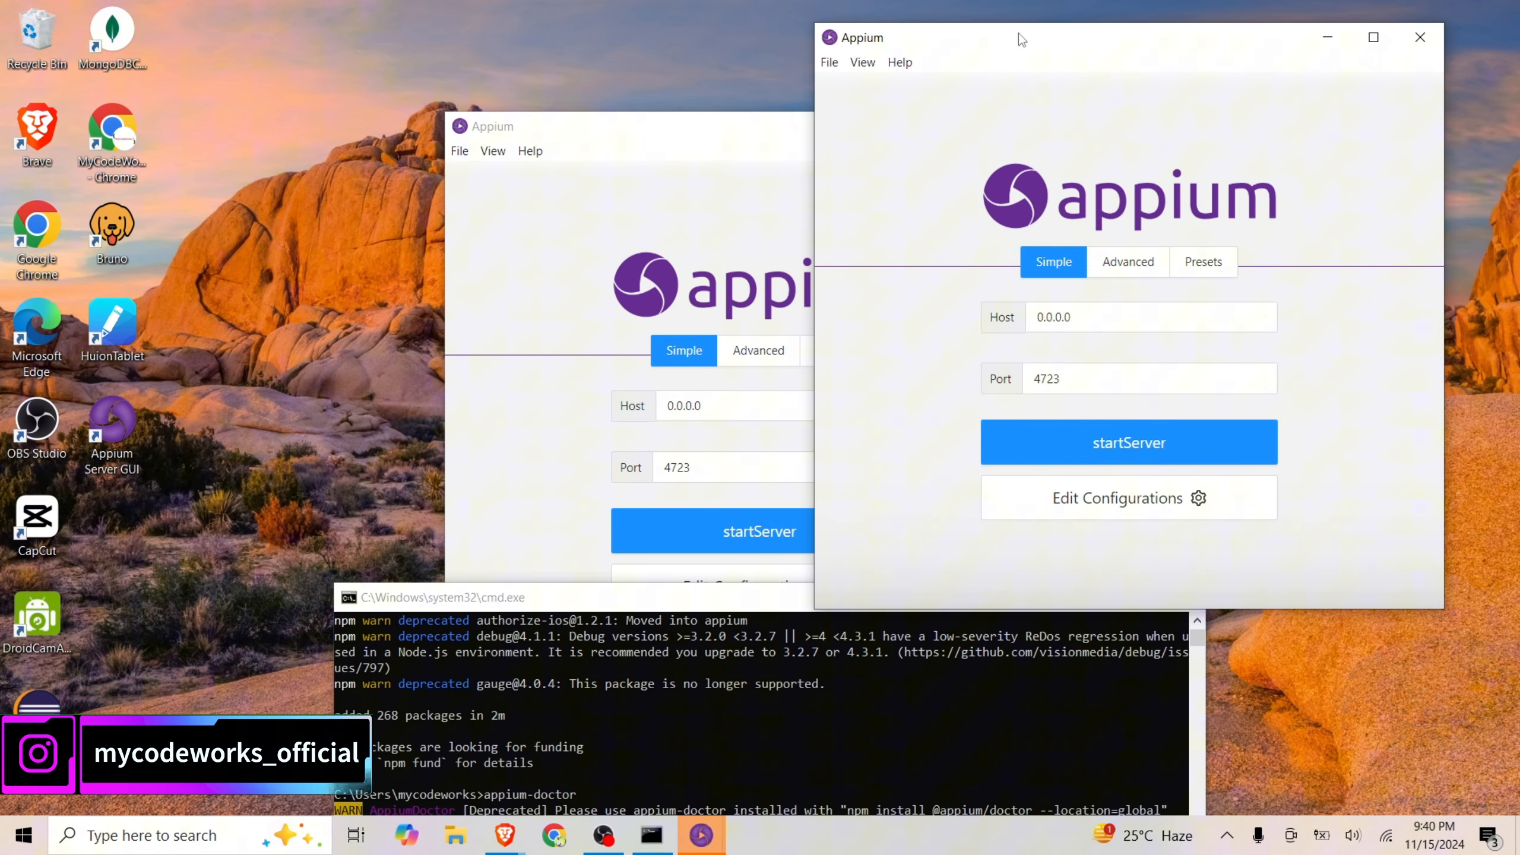
{"action": "left_click", "coordinate": [1423, 33]}
{"action": "left_click_drag", "start_coordinate": [895, 133], "coordinate": [1294, 26]}
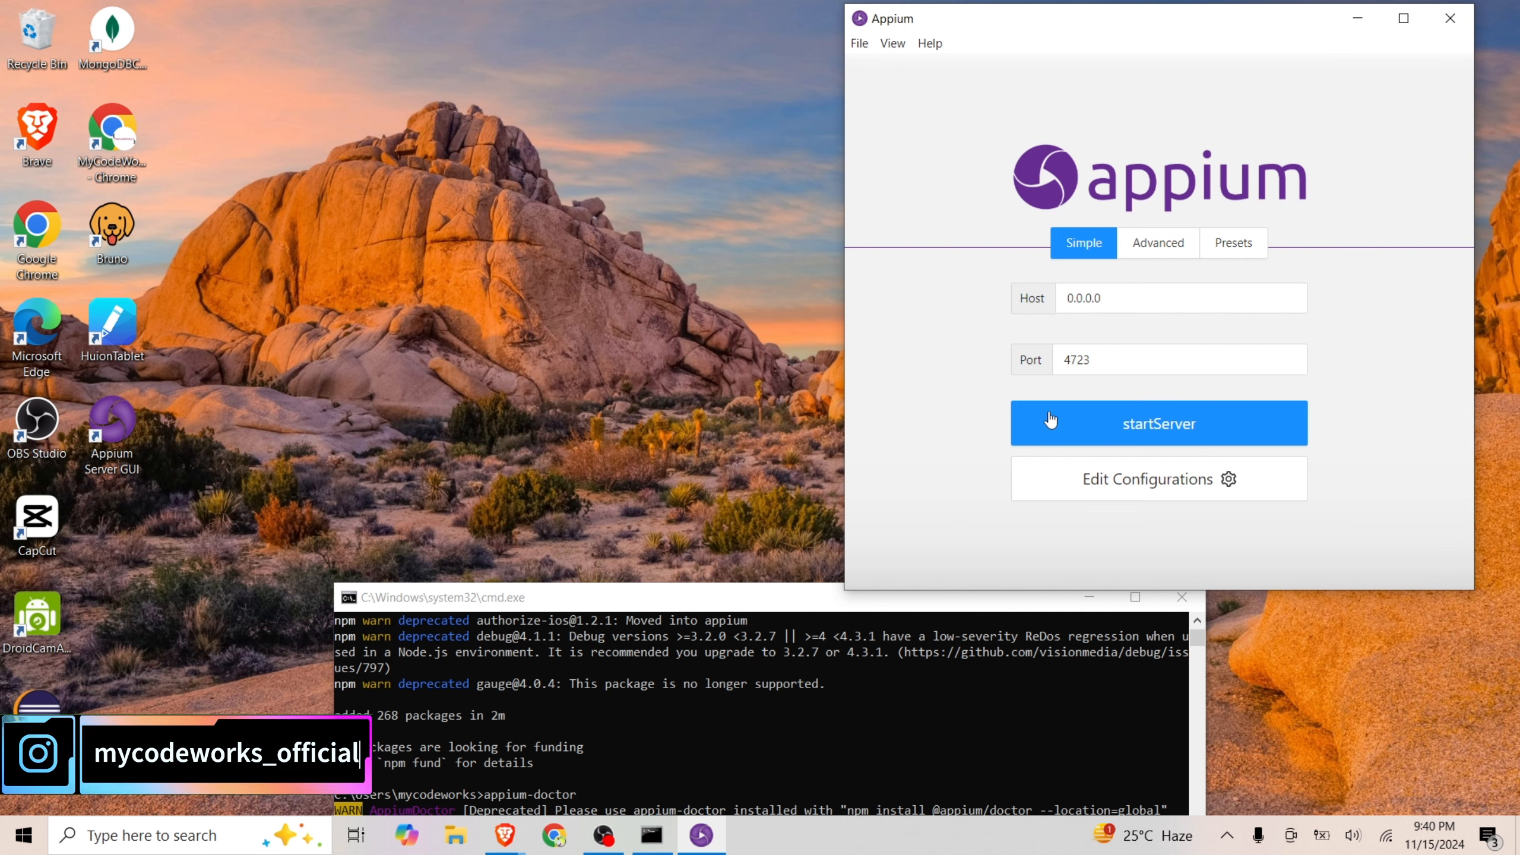
Review the Advanced and Presets server options, and start the Appium server from the Simple settings with host 0.0.0.0 and port 4723
{"action": "left_click", "coordinate": [1171, 257]}
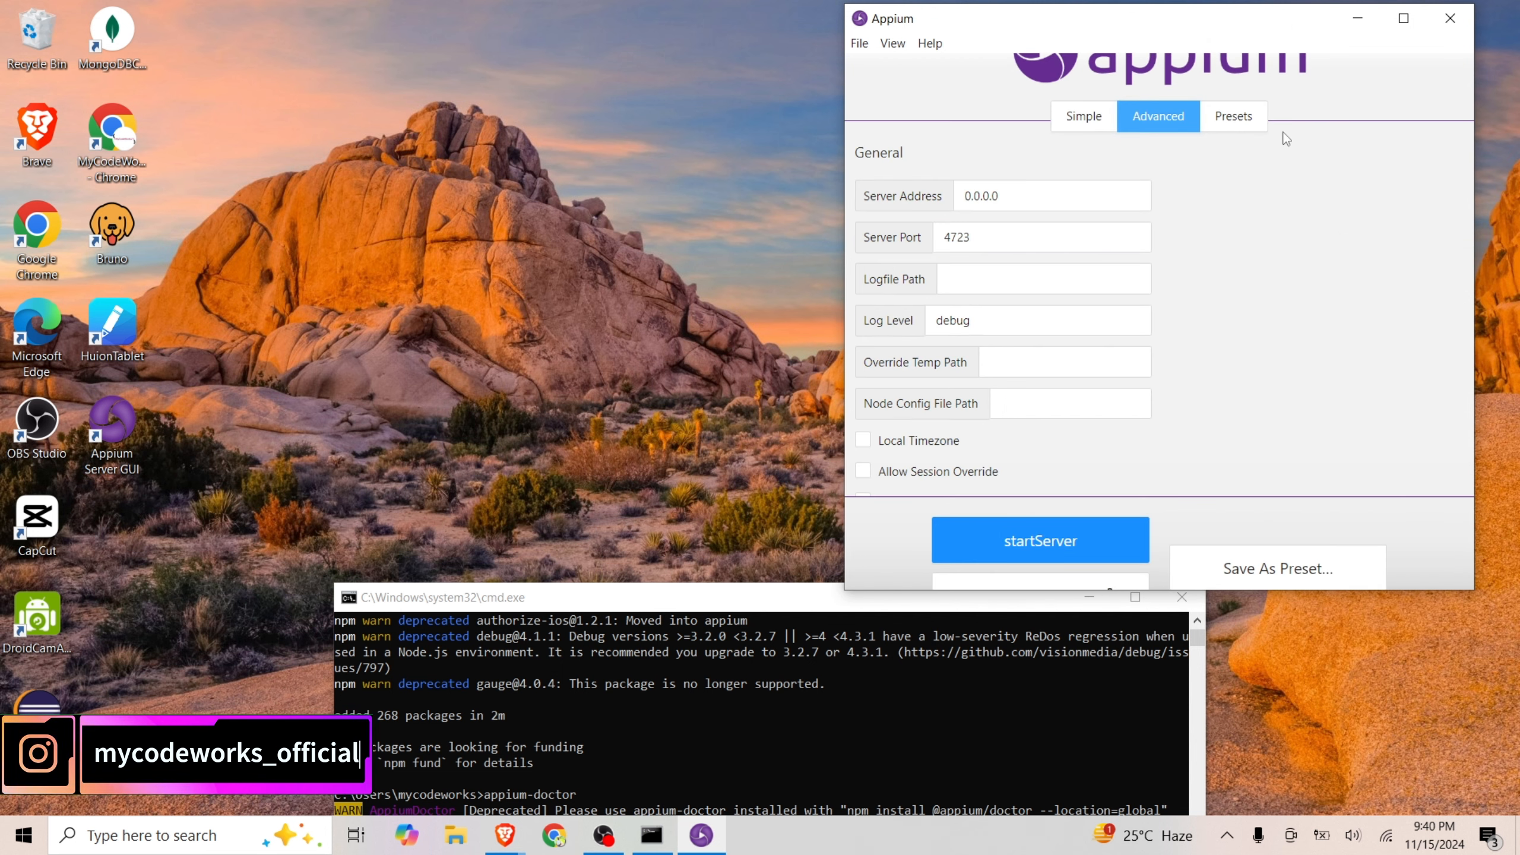
{"action": "left_click", "coordinate": [1233, 116]}
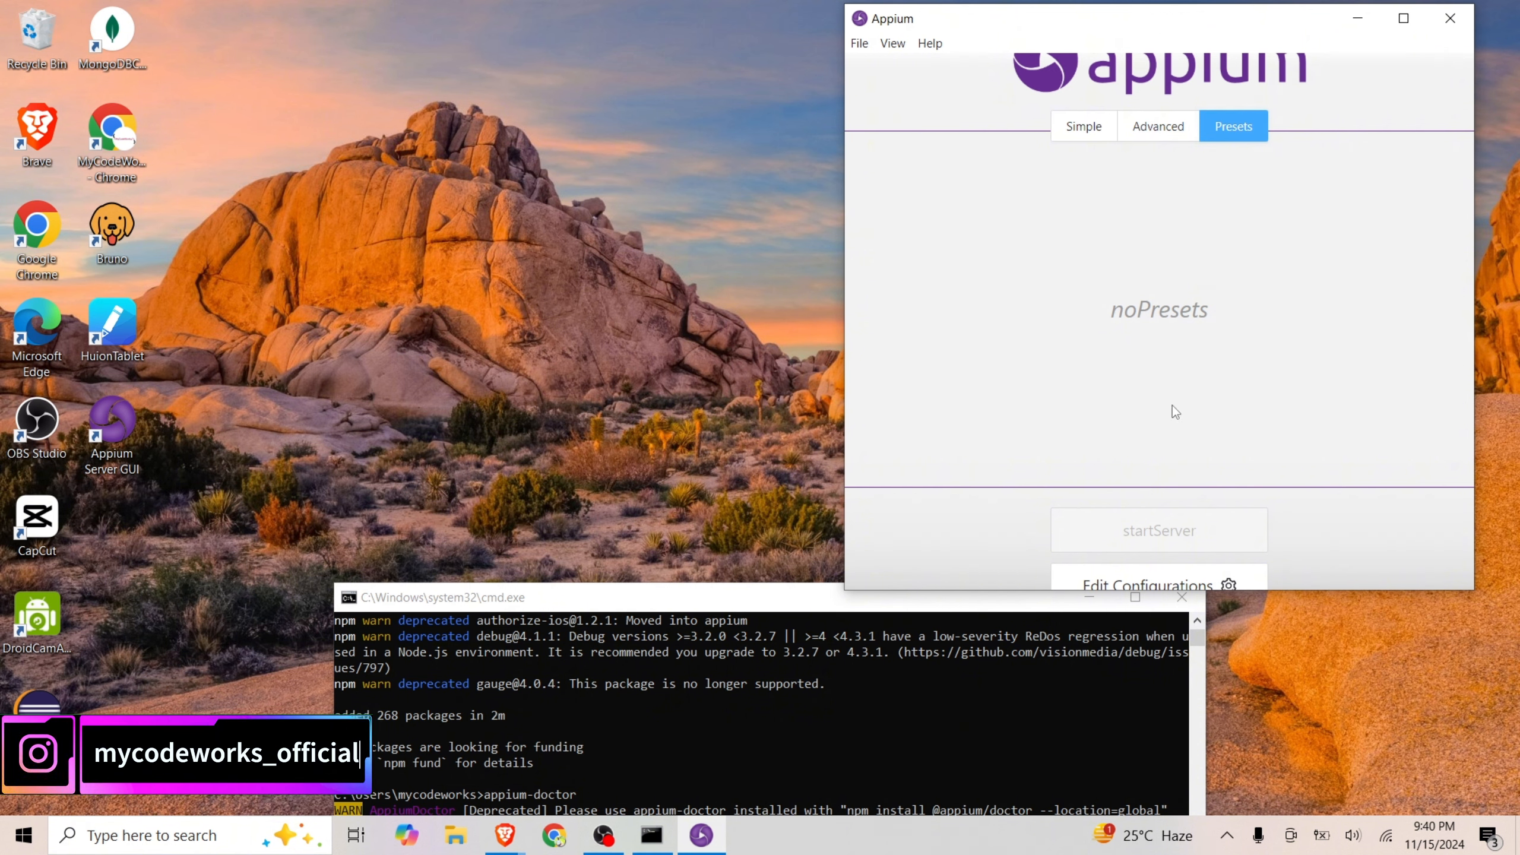
{"action": "scroll", "coordinate": [1172, 406], "scroll_direction": "down", "scroll_amount": 1}
{"action": "scroll", "coordinate": [1137, 299], "scroll_direction": "up", "scroll_amount": 1}
{"action": "left_click", "coordinate": [1083, 127]}
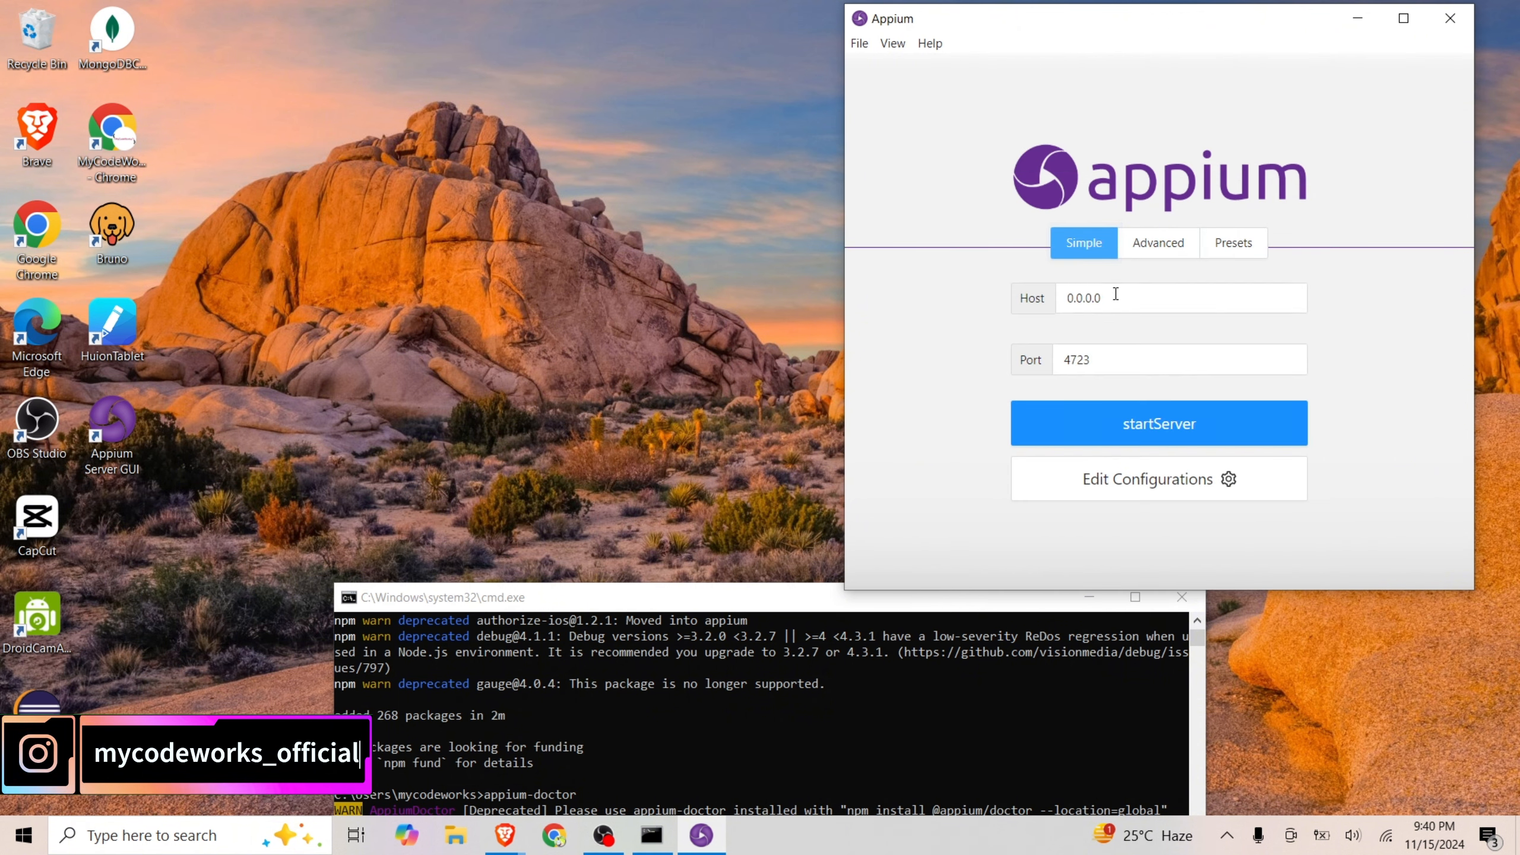
{"action": "left_click", "coordinate": [1188, 427]}
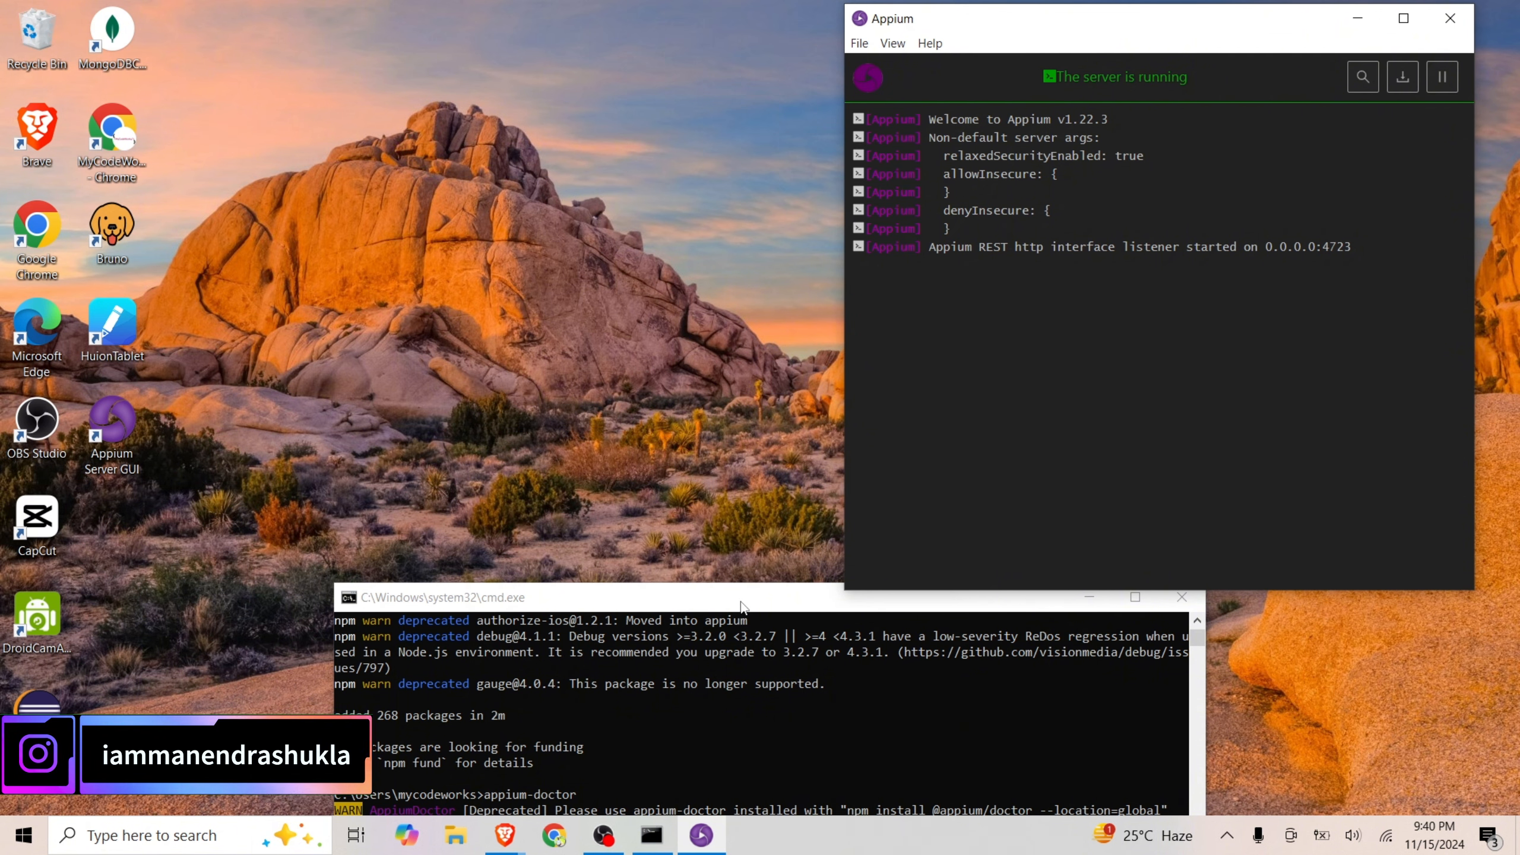
Bring Command Prompt beside the Appium server log and review the manual and optional fixes in the appium-doctor report
{"action": "left_click_drag", "start_coordinate": [750, 598], "coordinate": [516, 203]}
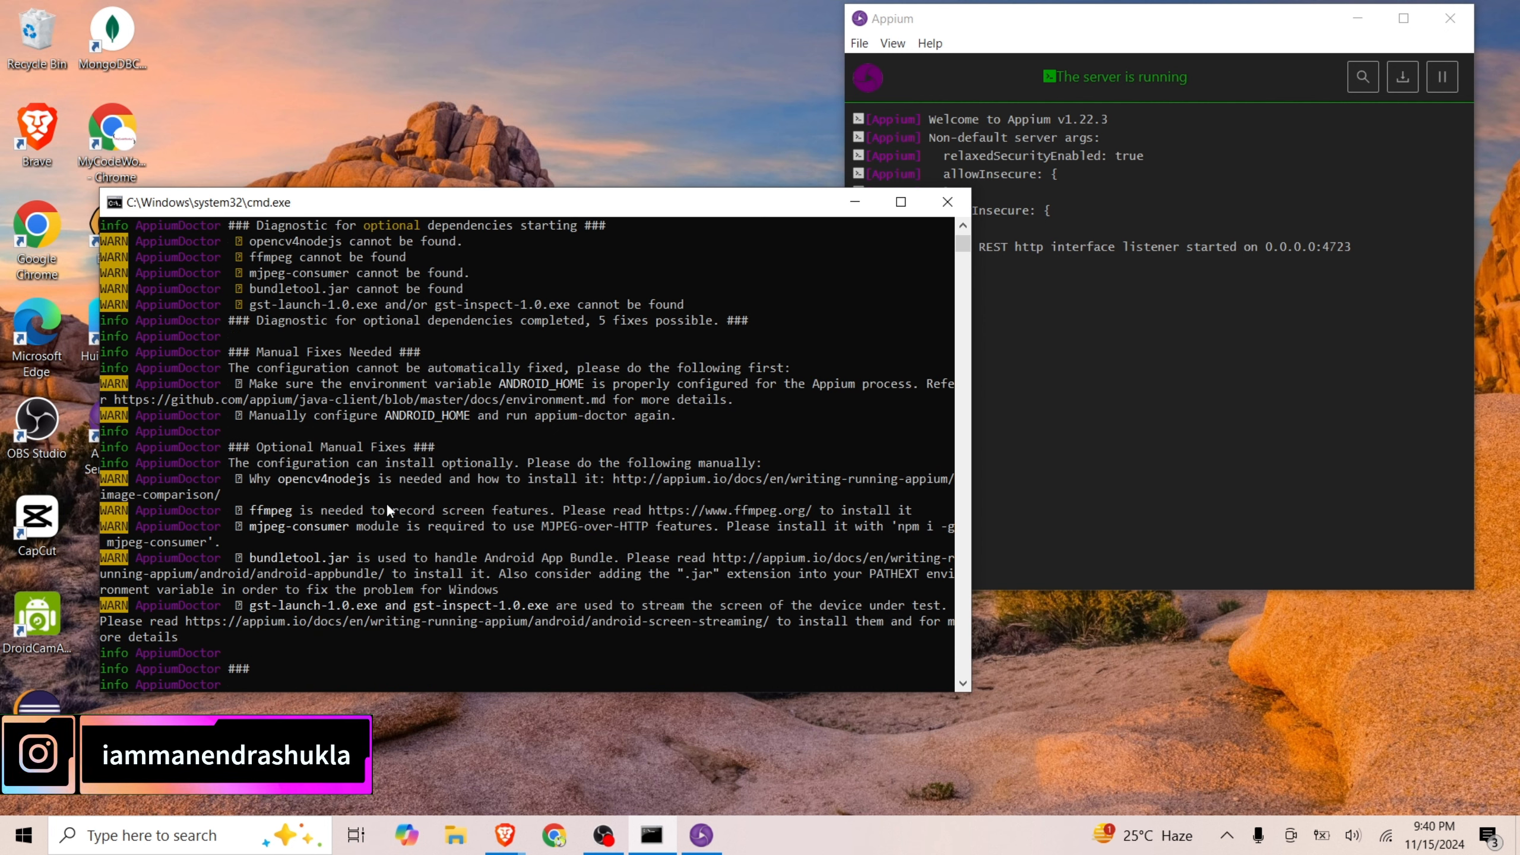
{"action": "scroll", "coordinate": [374, 405], "scroll_direction": "up", "scroll_amount": 1}
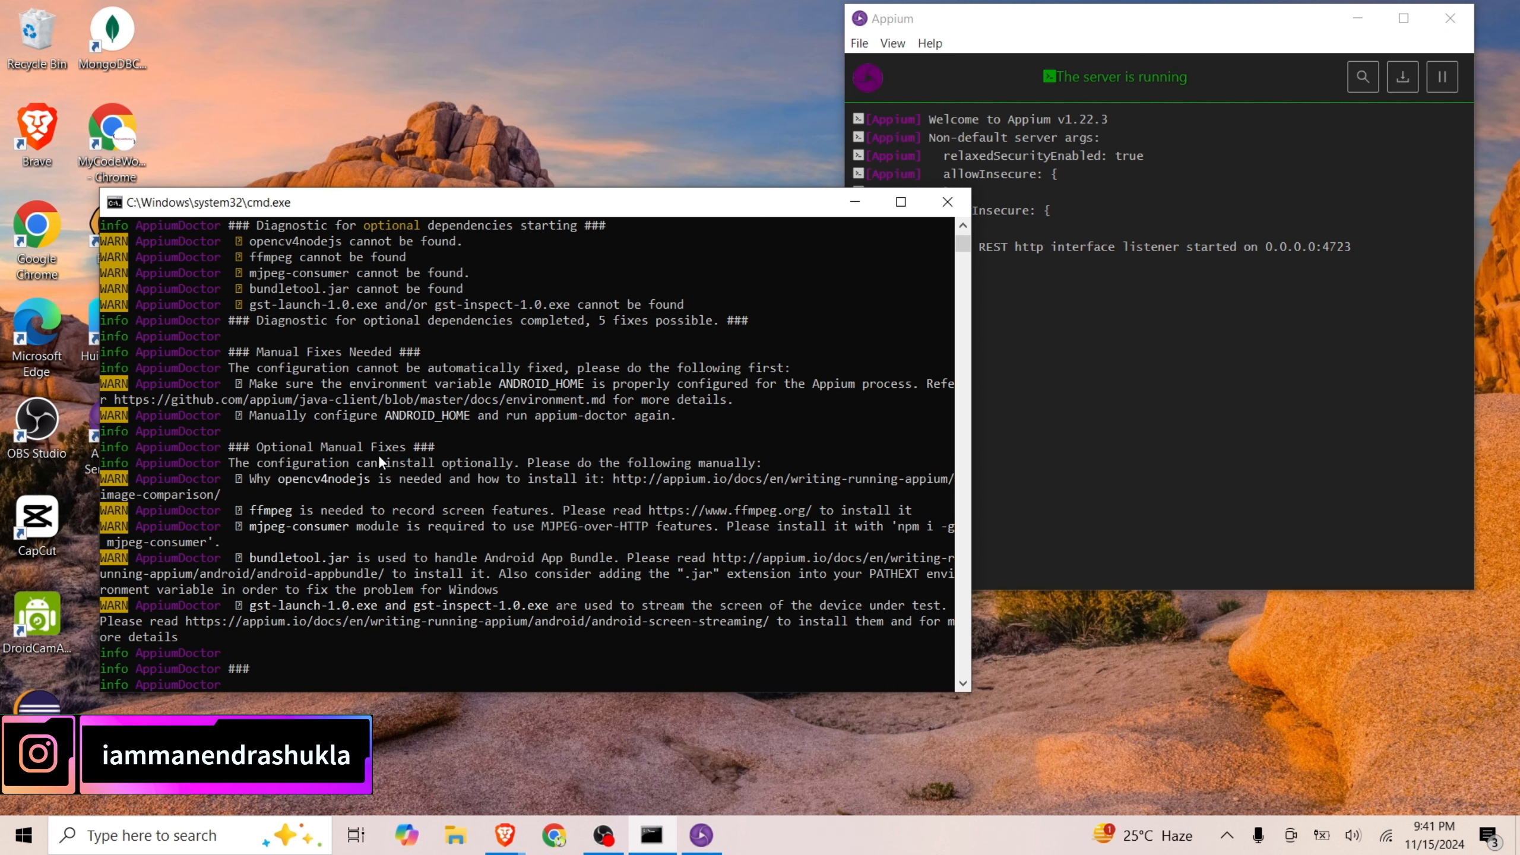
{"action": "scroll", "coordinate": [597, 477], "scroll_direction": "down", "scroll_amount": 1}
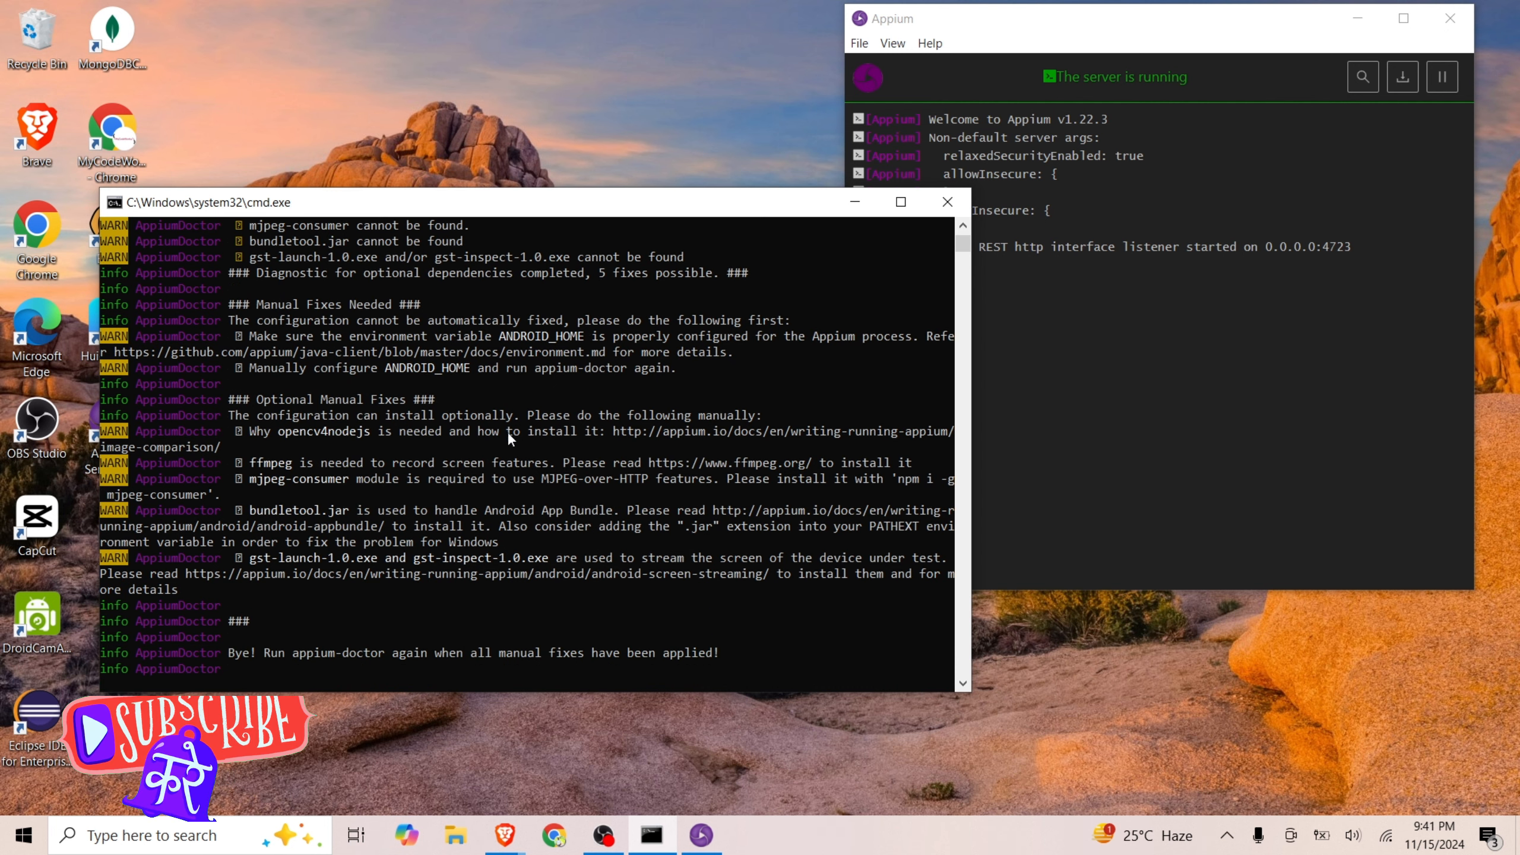
{"action": "scroll", "coordinate": [485, 489], "scroll_direction": "down", "scroll_amount": 3}
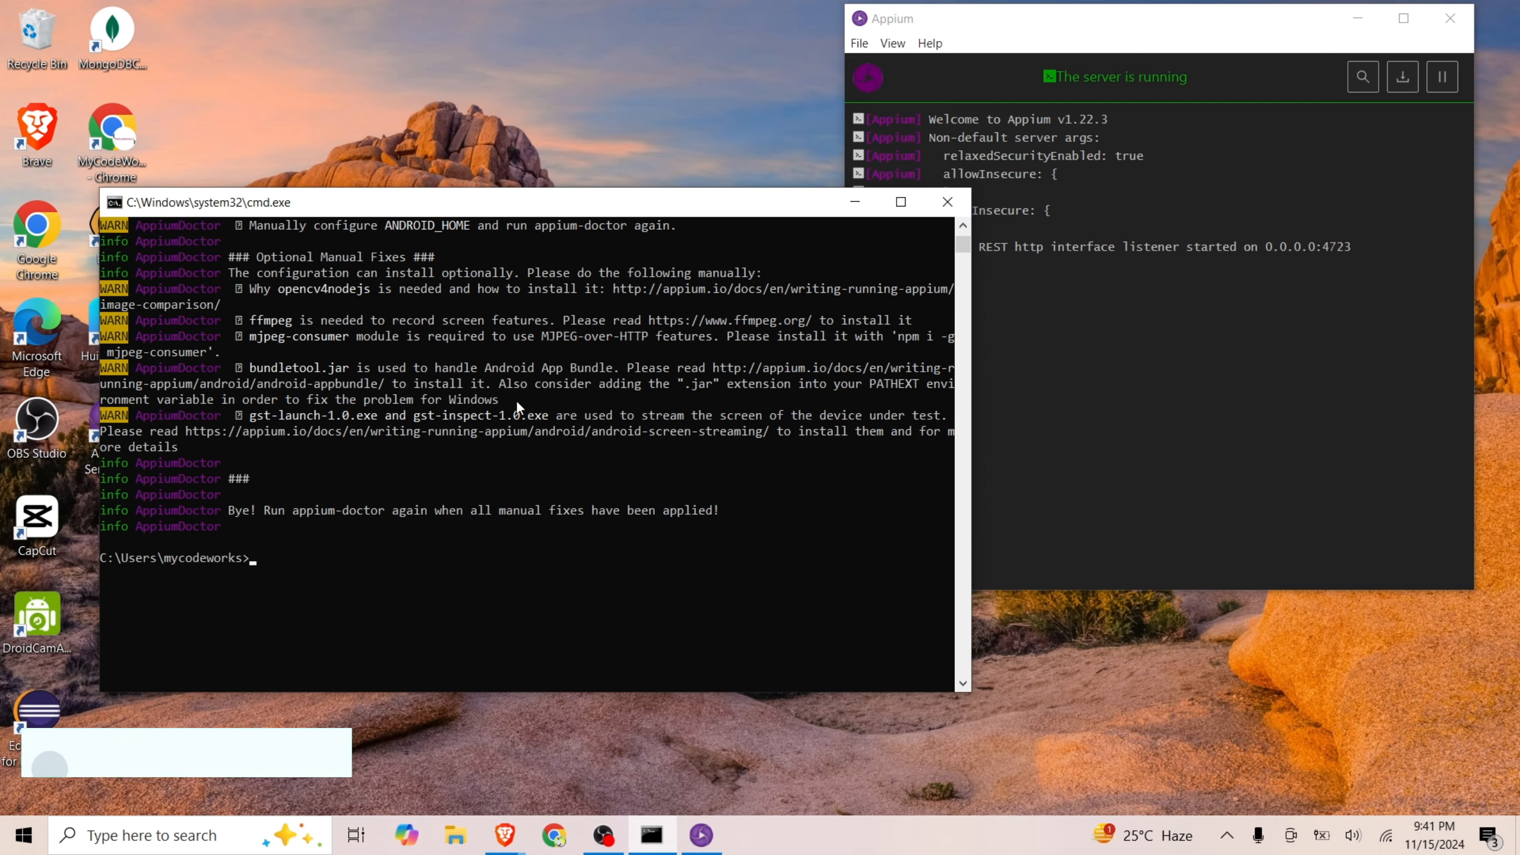
{"action": "scroll", "coordinate": [516, 399], "scroll_direction": "up", "scroll_amount": 3}
{"action": "scroll", "coordinate": [648, 476], "scroll_direction": "down", "scroll_amount": 3}
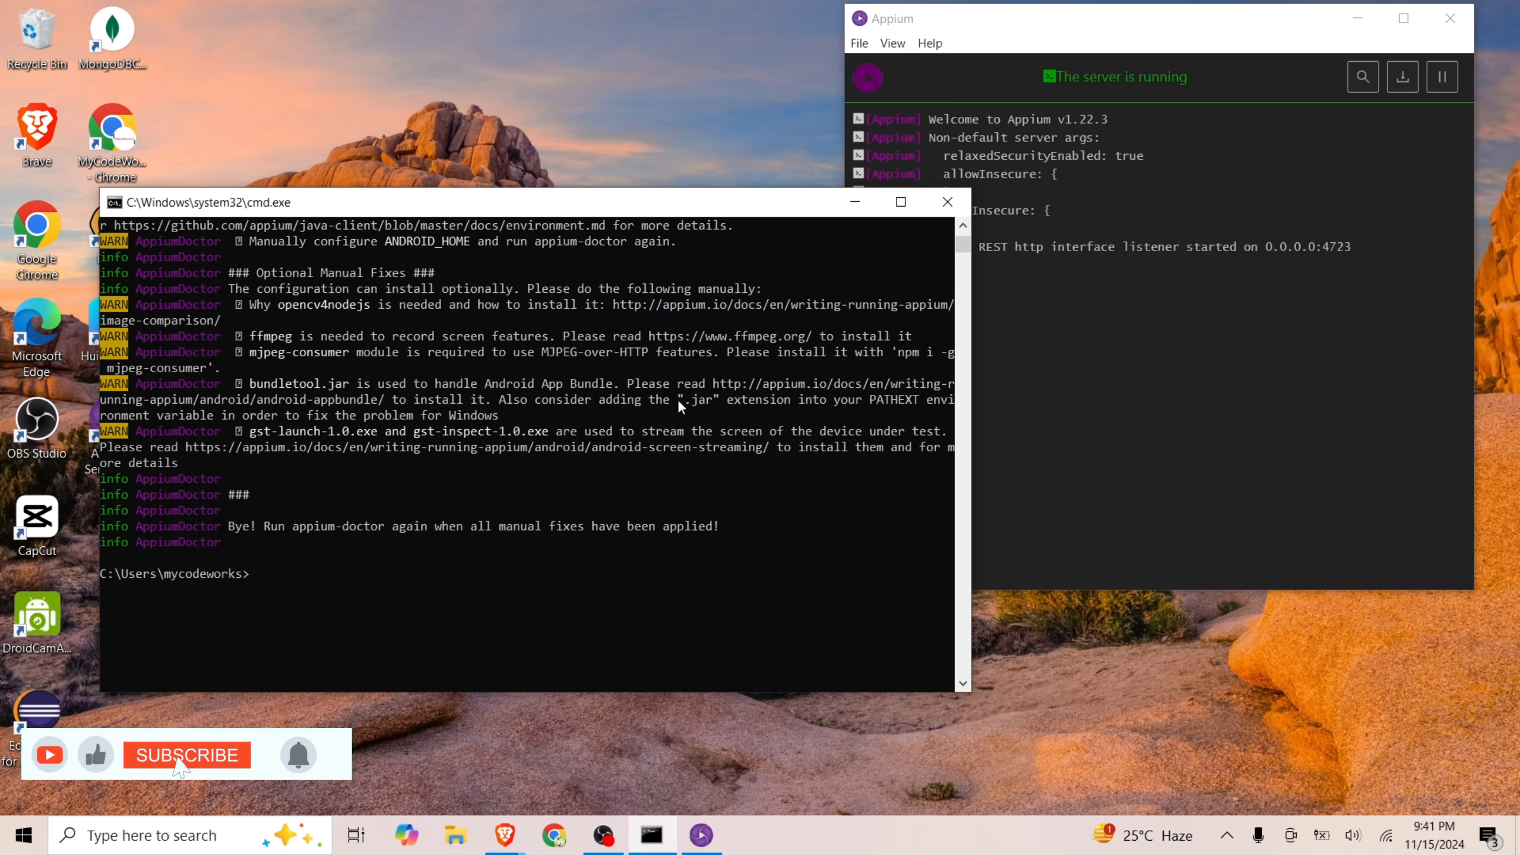
{"action": "left_click", "coordinate": [603, 836]}
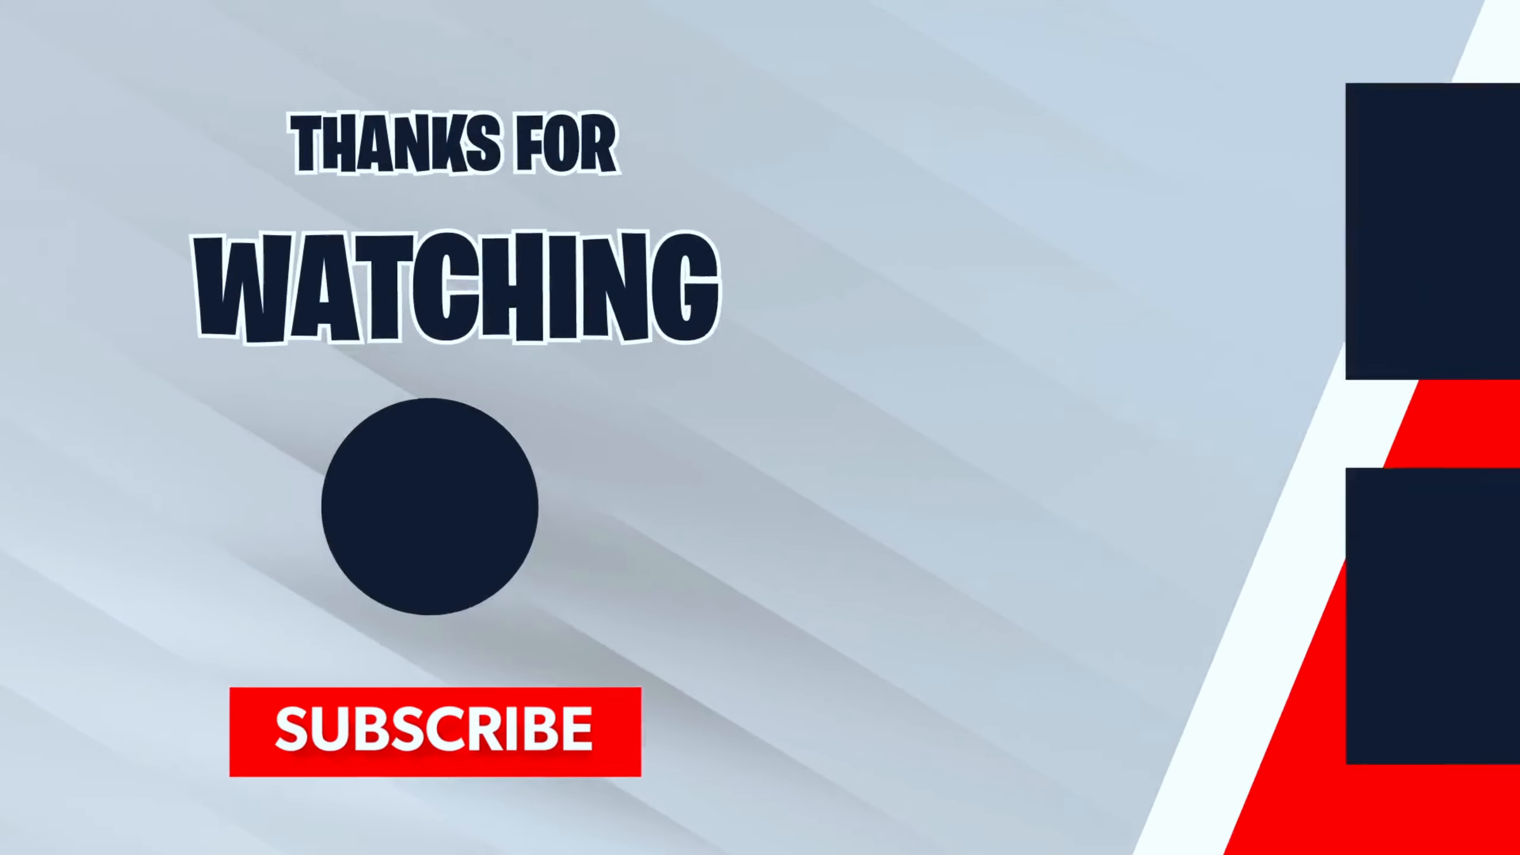